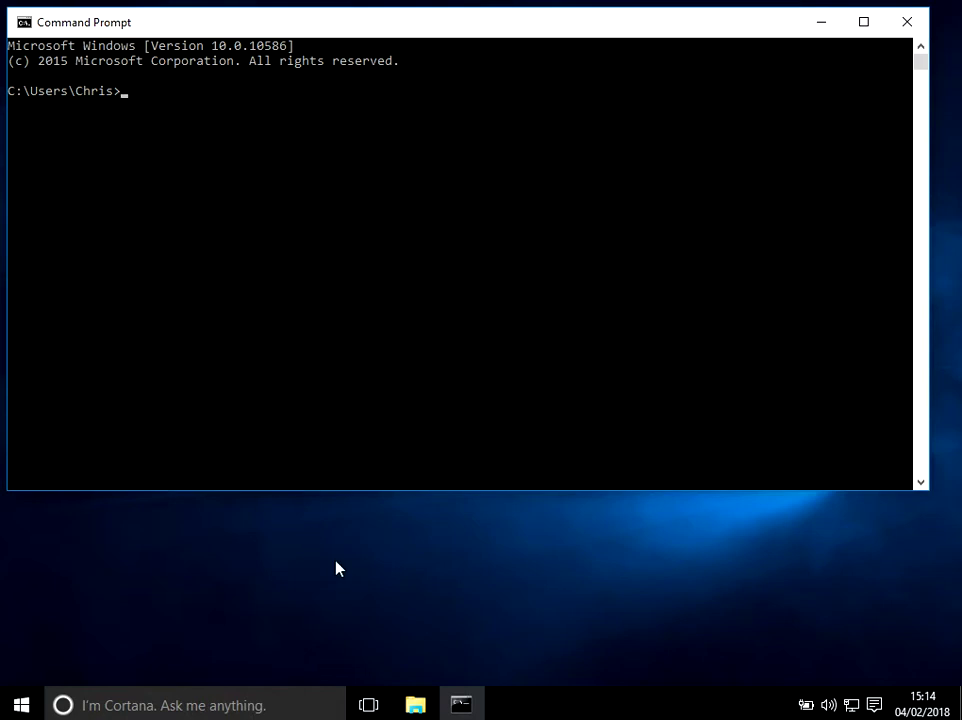
- Open a File Explorer window on Quick access with Win+E over the Command Prompt
click(397, 662)
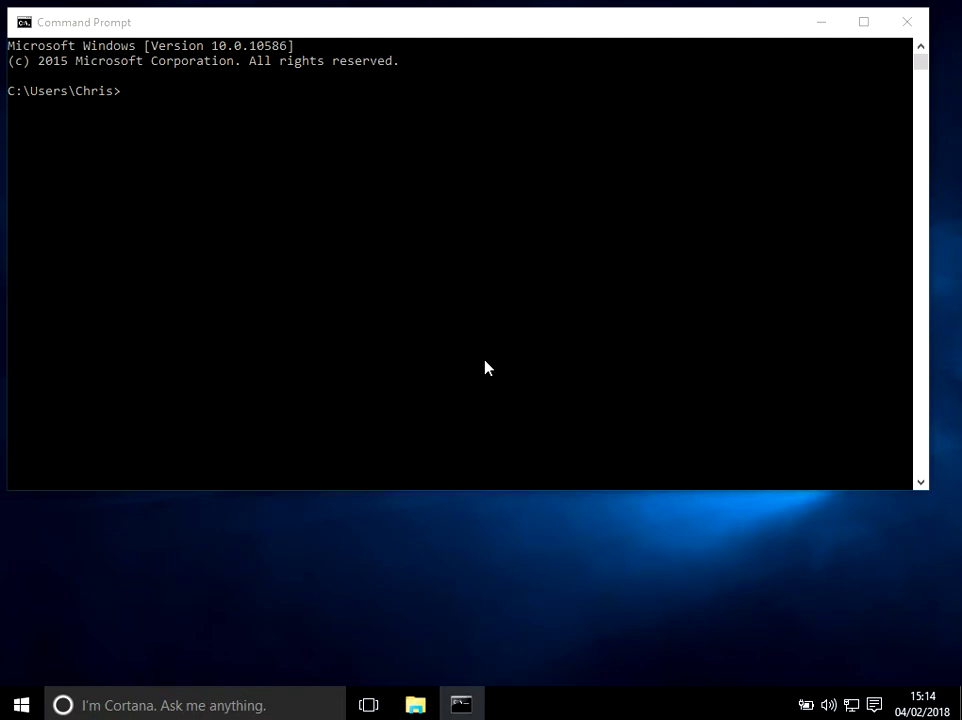
key(super+e)
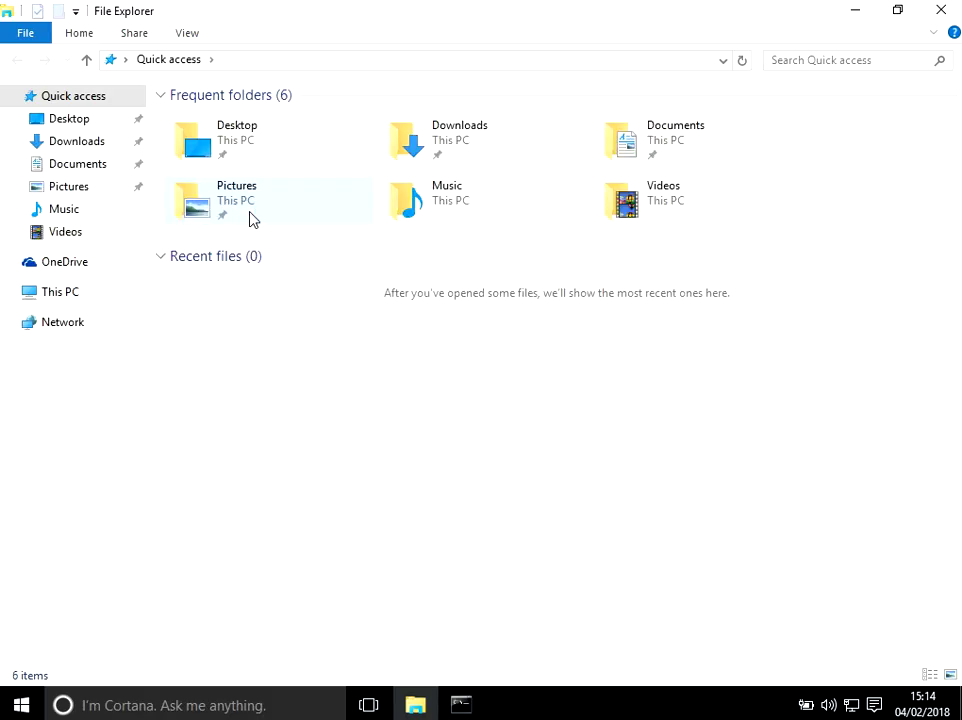
- View This PC's folders and drives, then close File Explorer to return to Command Prompt
click(70, 300)
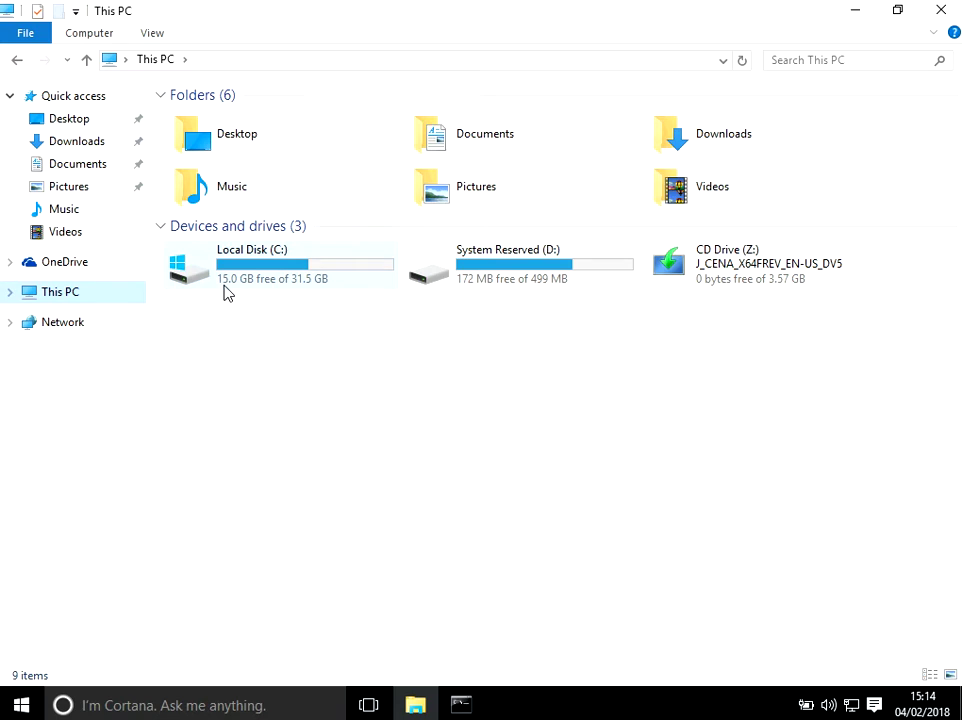
click(941, 12)
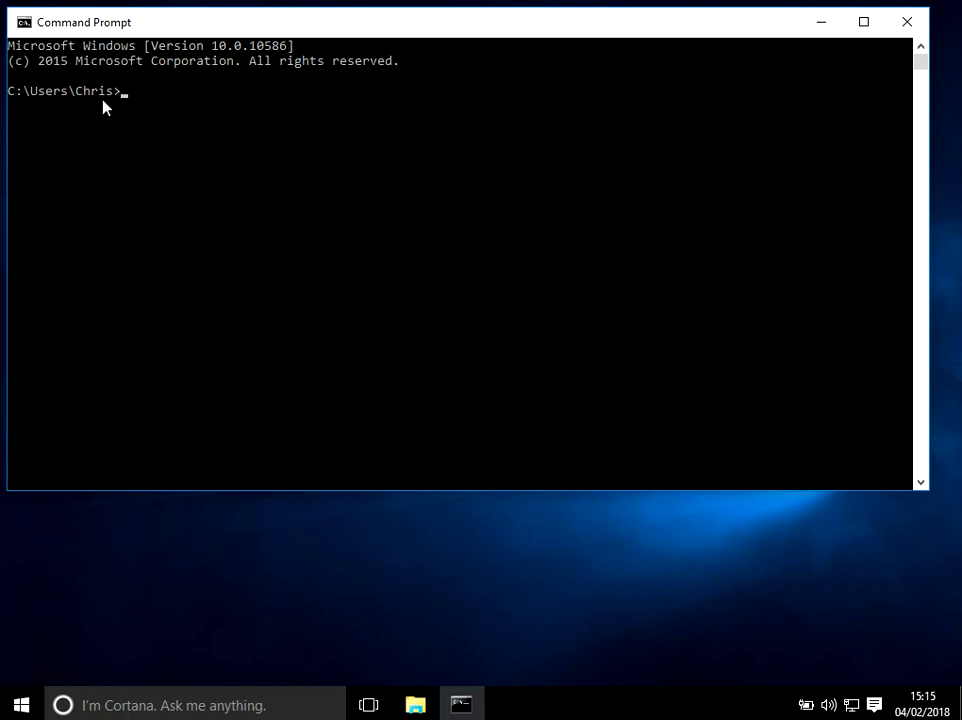
- Sign out of the current user through the Start menu's account options
click(20, 703)
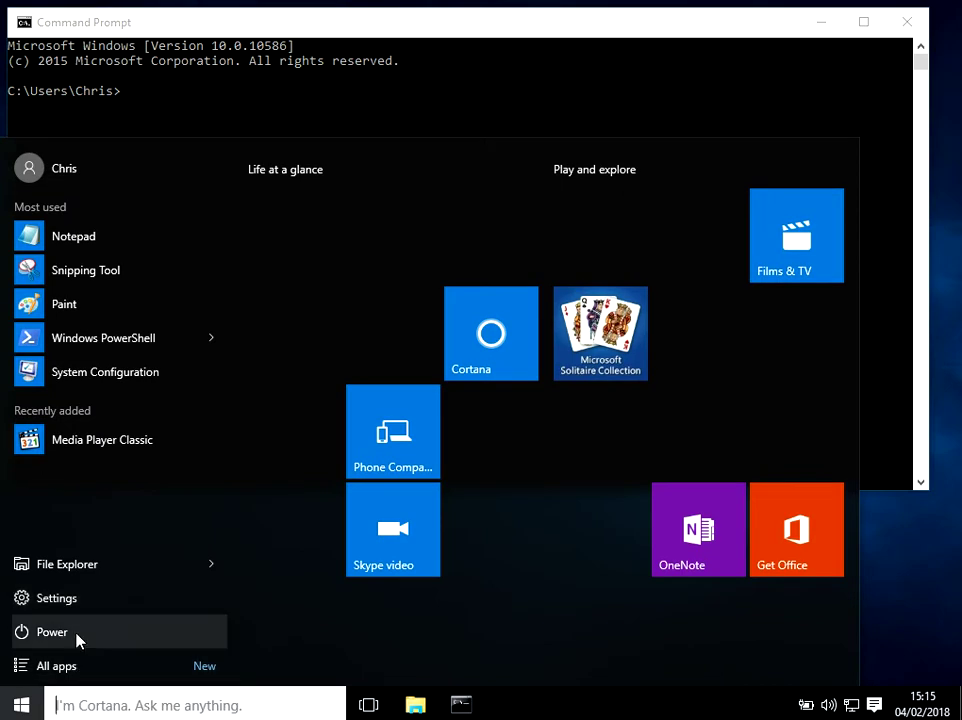
click(67, 170)
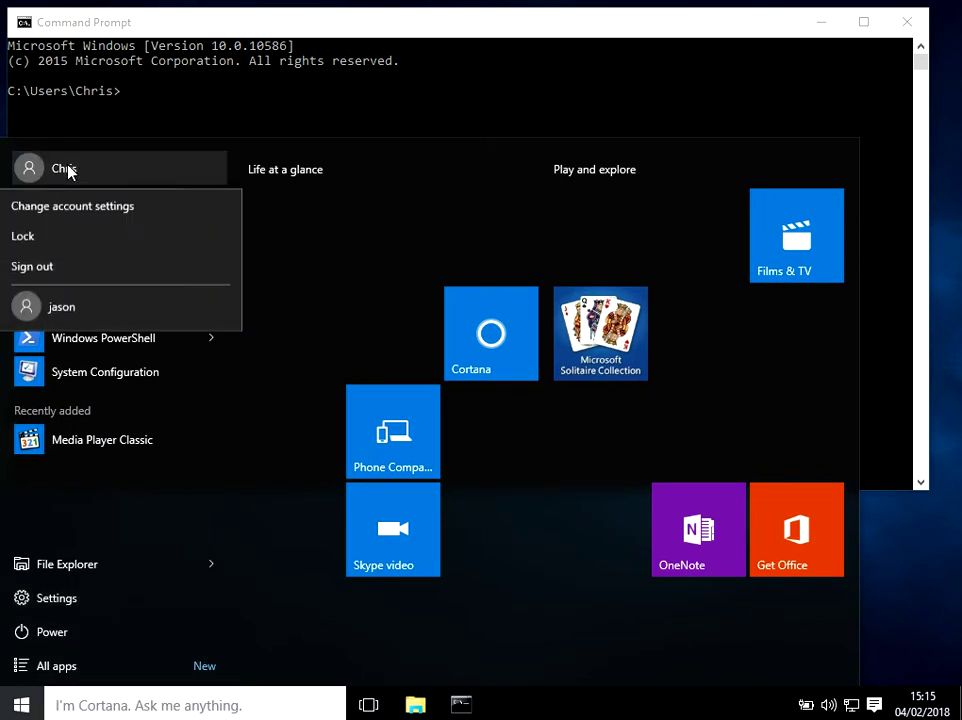
click(70, 273)
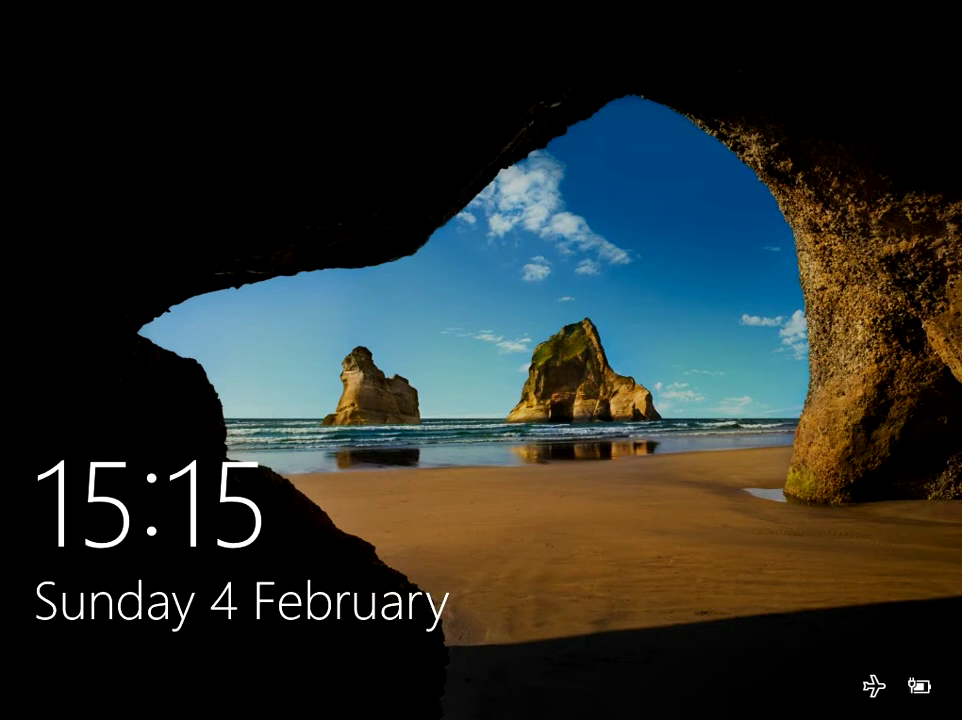
- From the lock screen, choose the second user account and sign in with its password
click(356, 279)
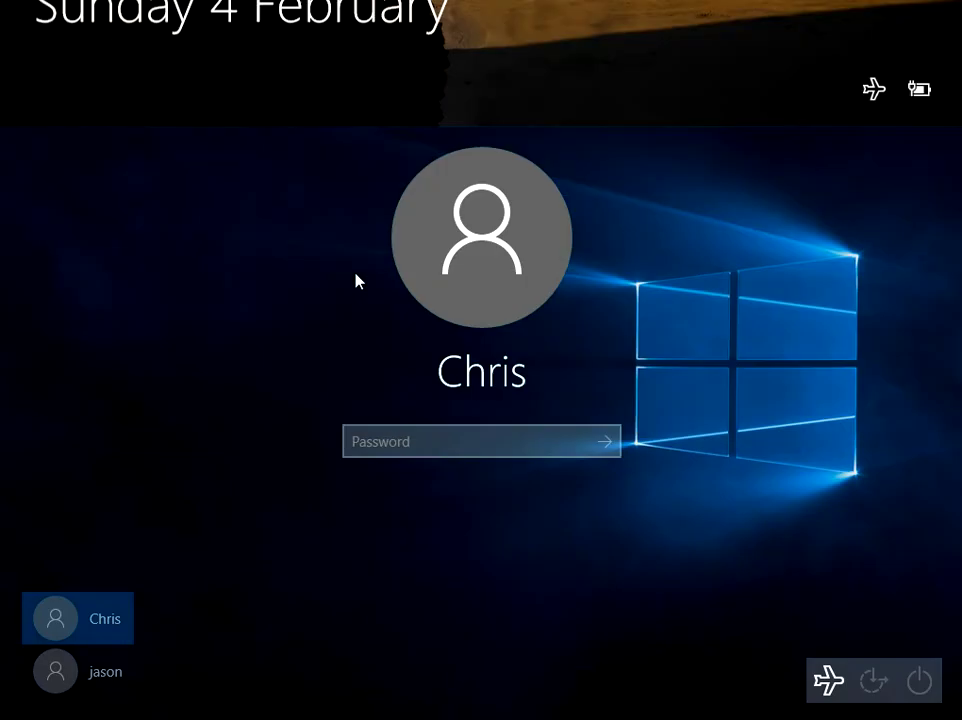
click(110, 676)
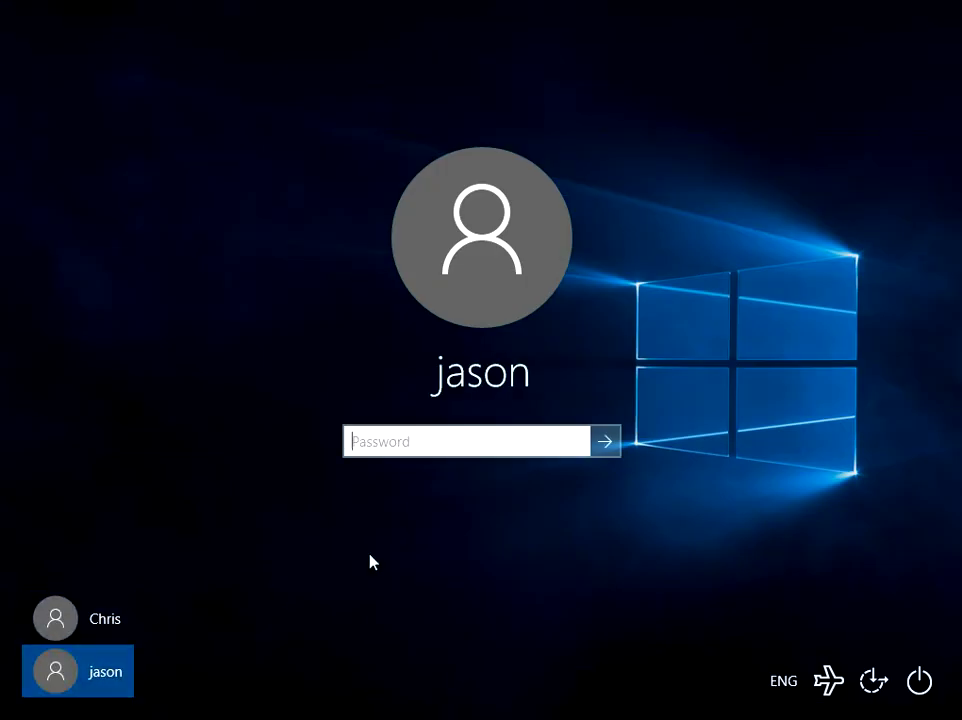
text(password1)
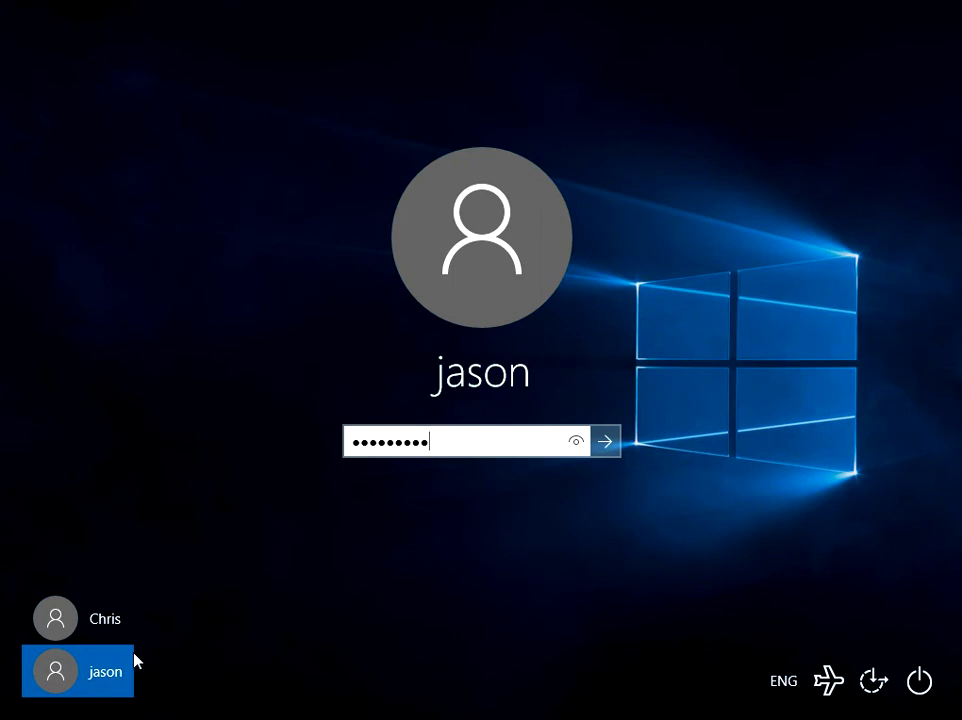
click(614, 449)
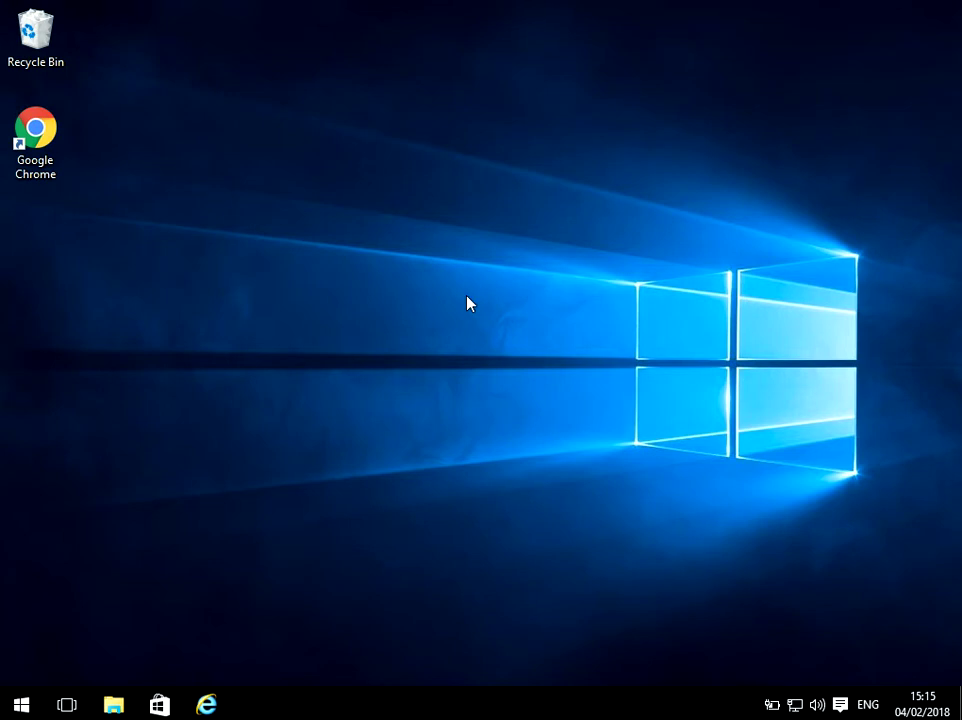
- Open File Explorer and browse to This PC > Local Disk (C:) > Users
click(114, 706)
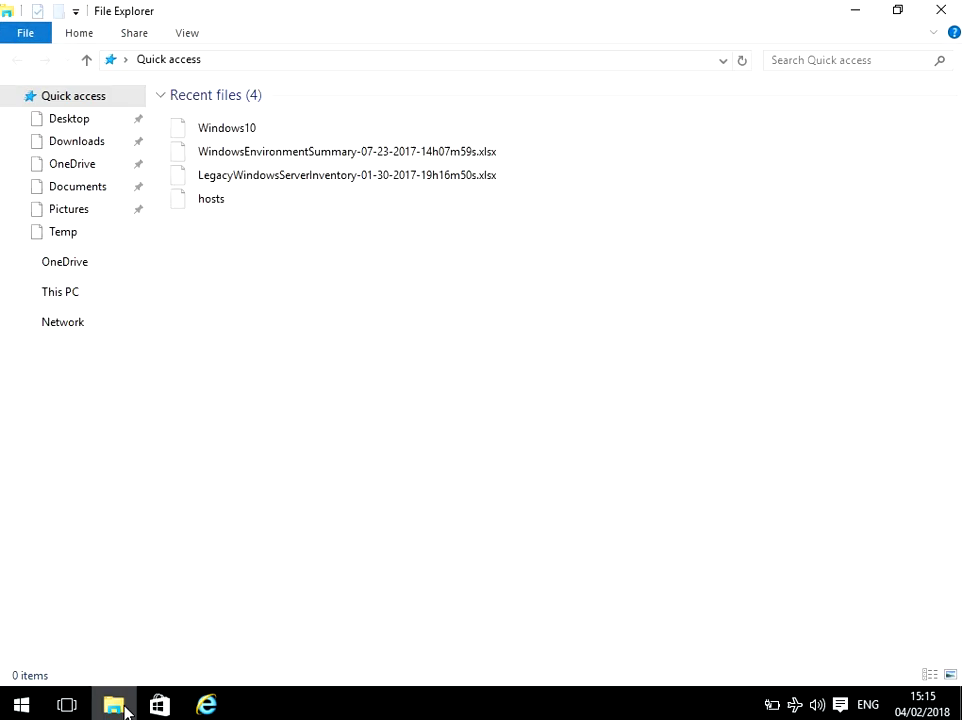
click(72, 298)
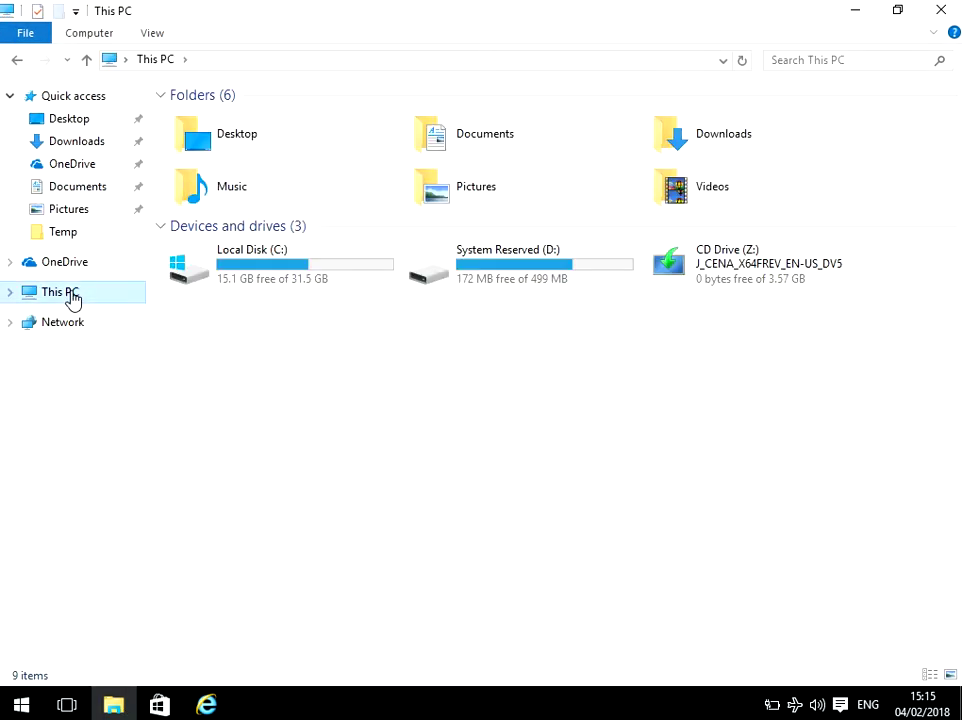
double_click(288, 268)
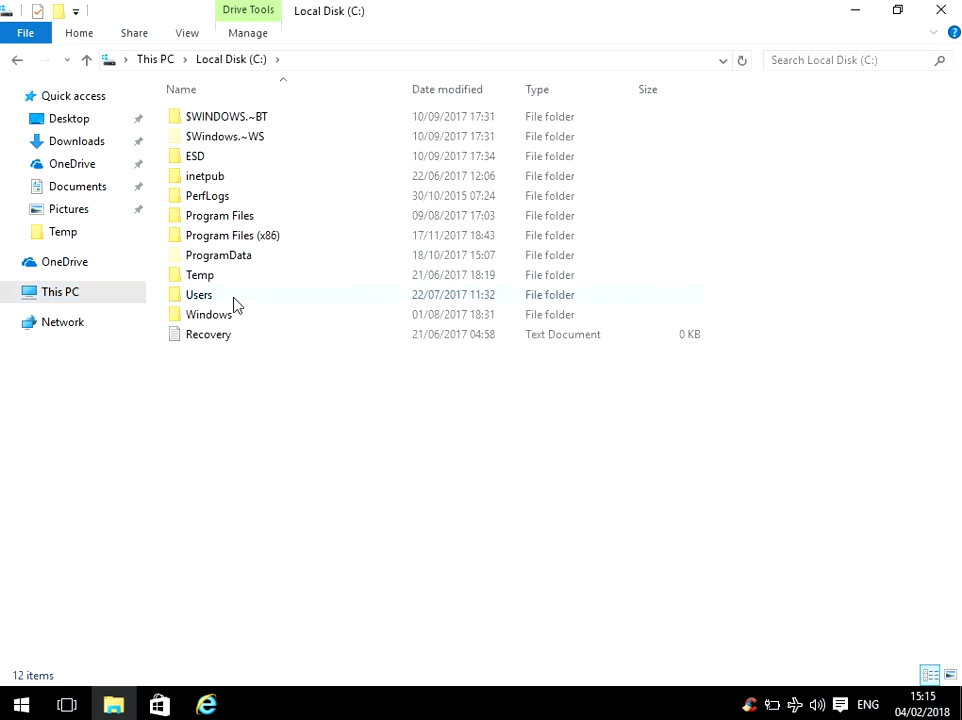
double_click(234, 297)
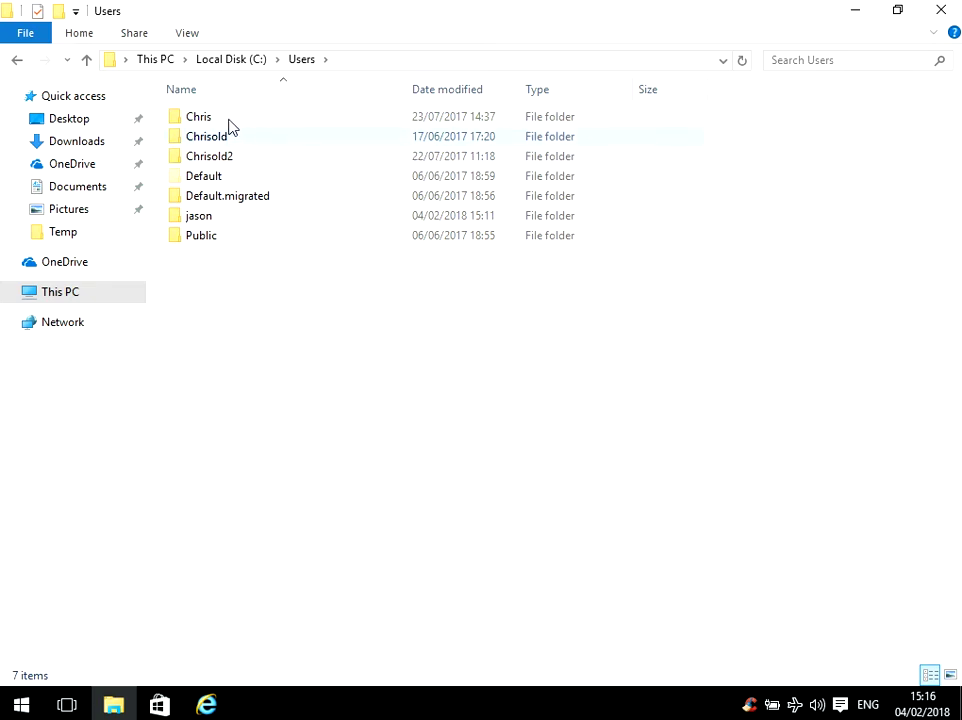
- Rename the corrupted user's profile folder by appending 'old3', granting administrator permission
click(214, 119)
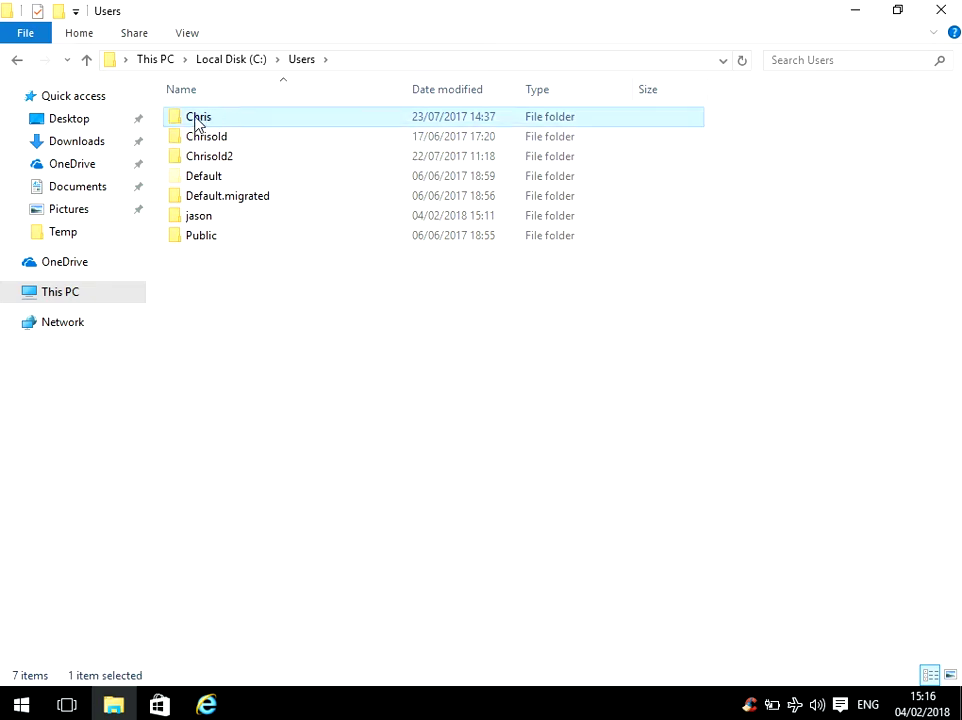
click(221, 119)
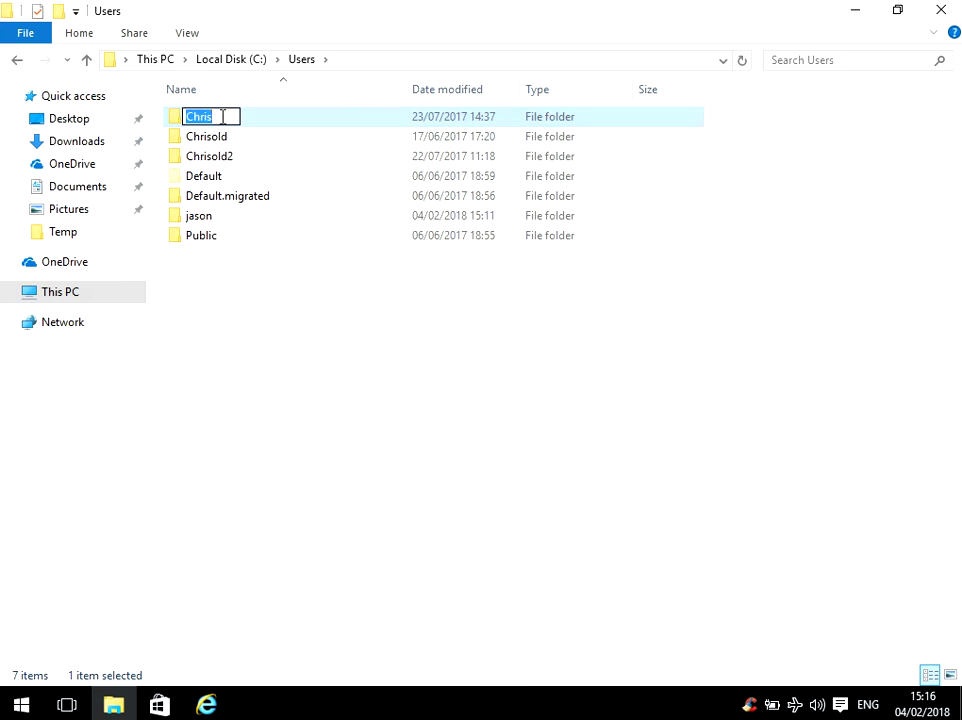
click(222, 117)
text(old3)
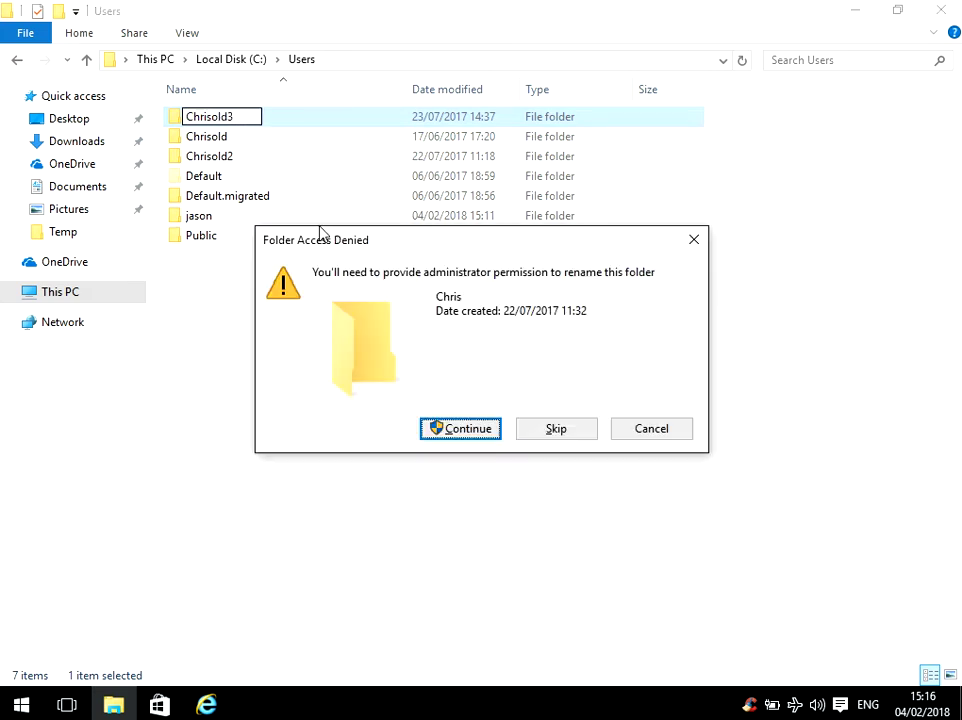
click(470, 432)
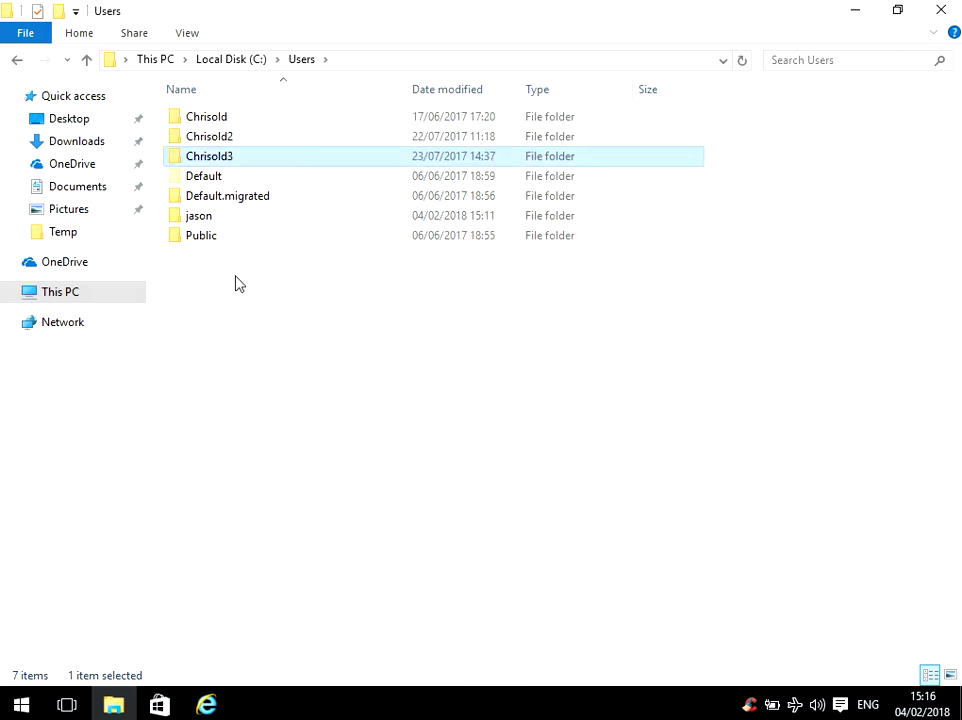
- Open the renamed old3 profile folder, granting permanent access to it
click(205, 225)
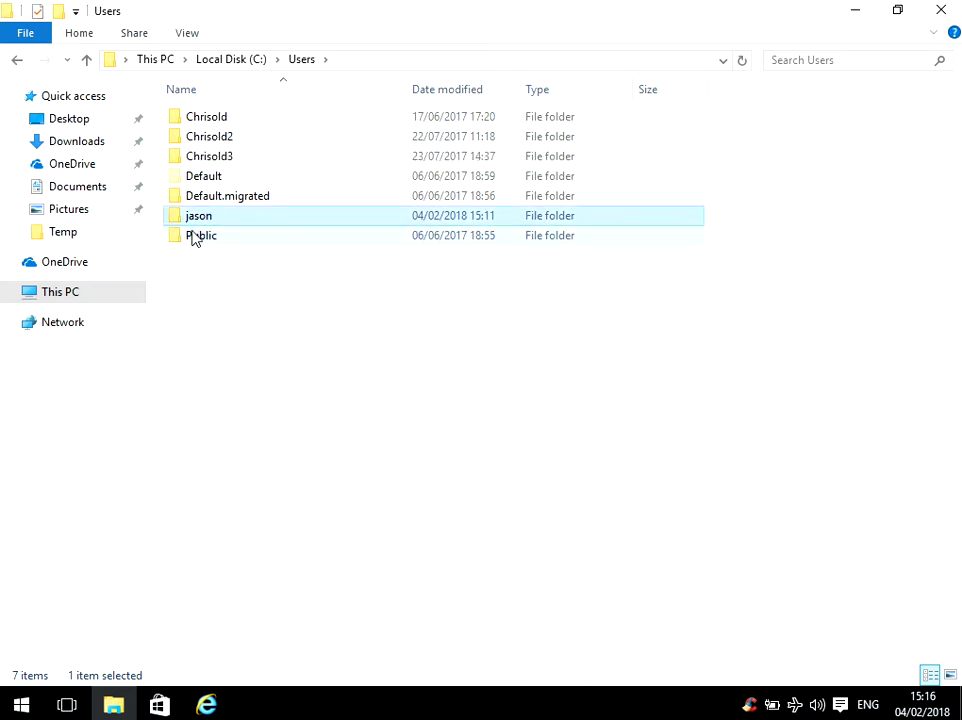
click(239, 162)
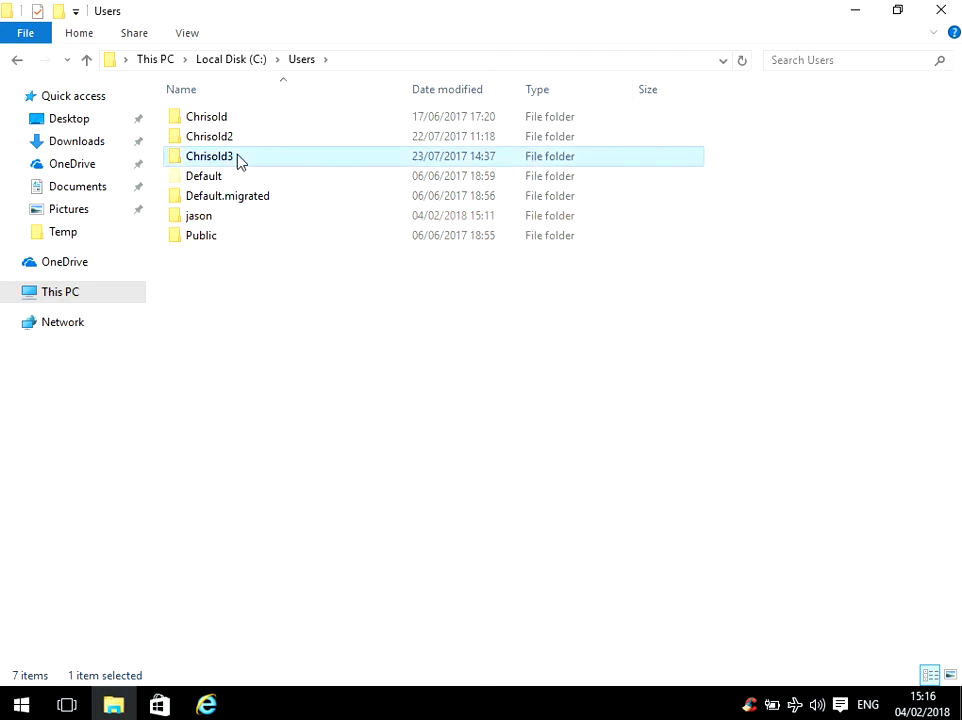
click(239, 162)
click(303, 158)
double_click(303, 157)
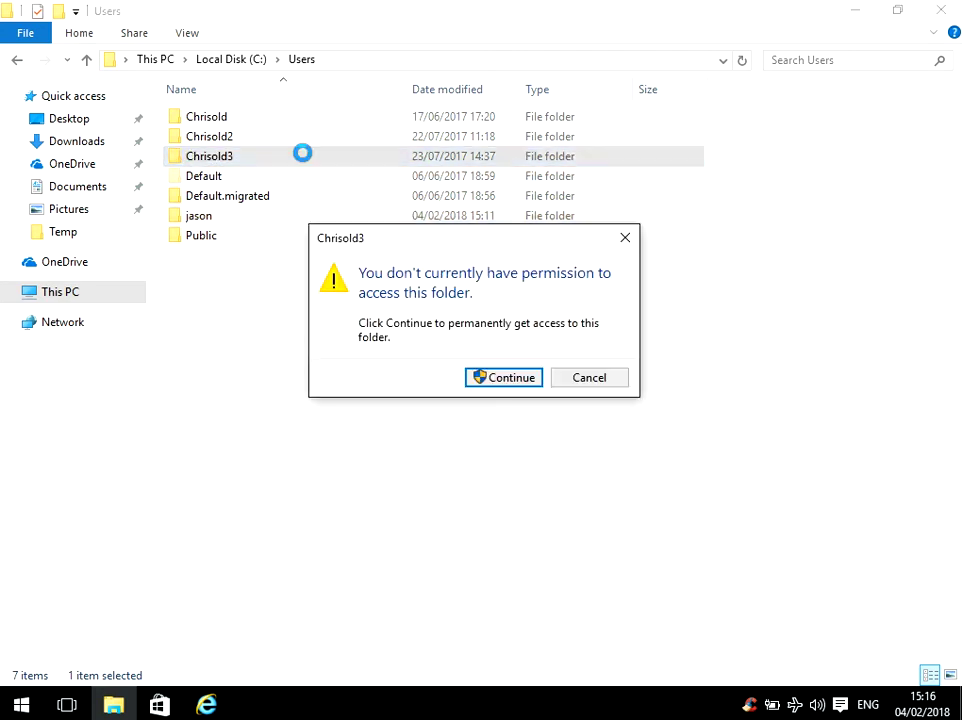
click(500, 383)
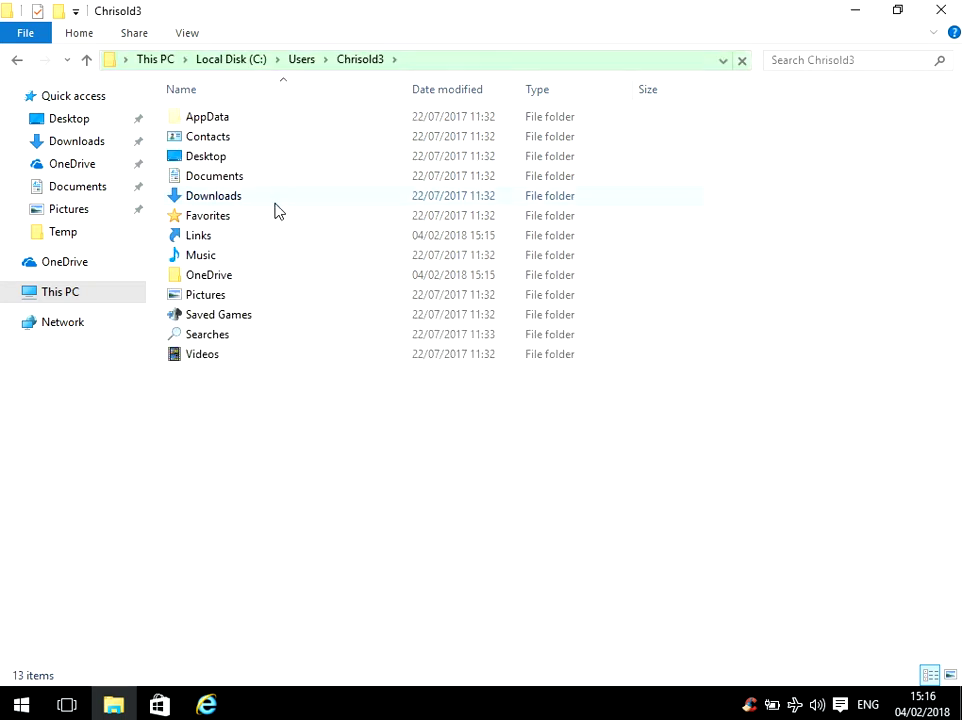
- Verify the old profile's Desktop and Documents folders are empty, then close File Explorer
click(247, 140)
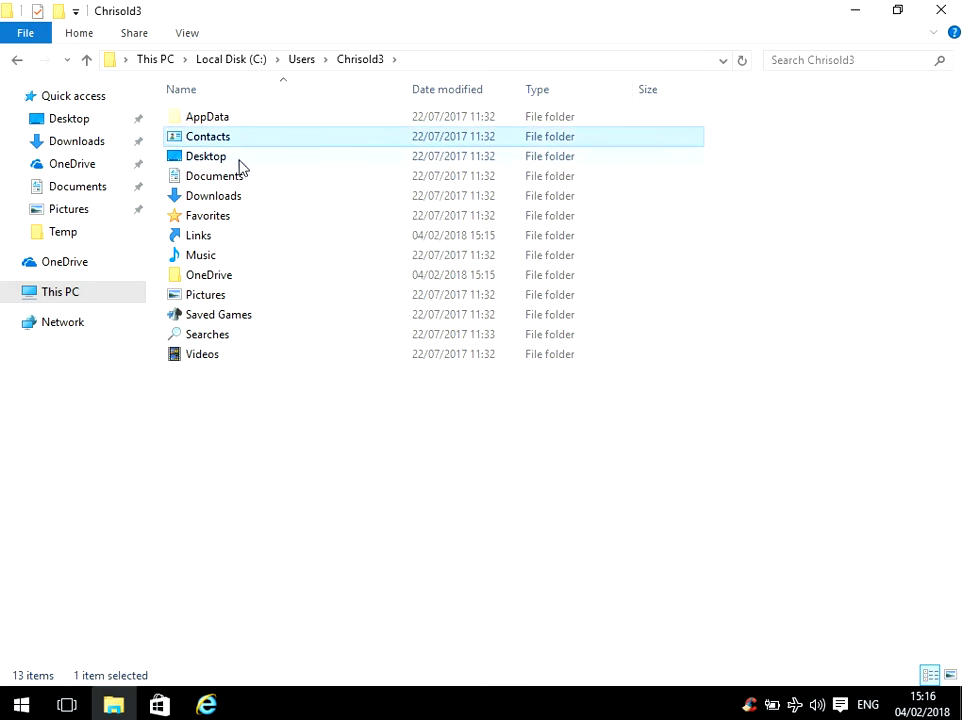
double_click(240, 160)
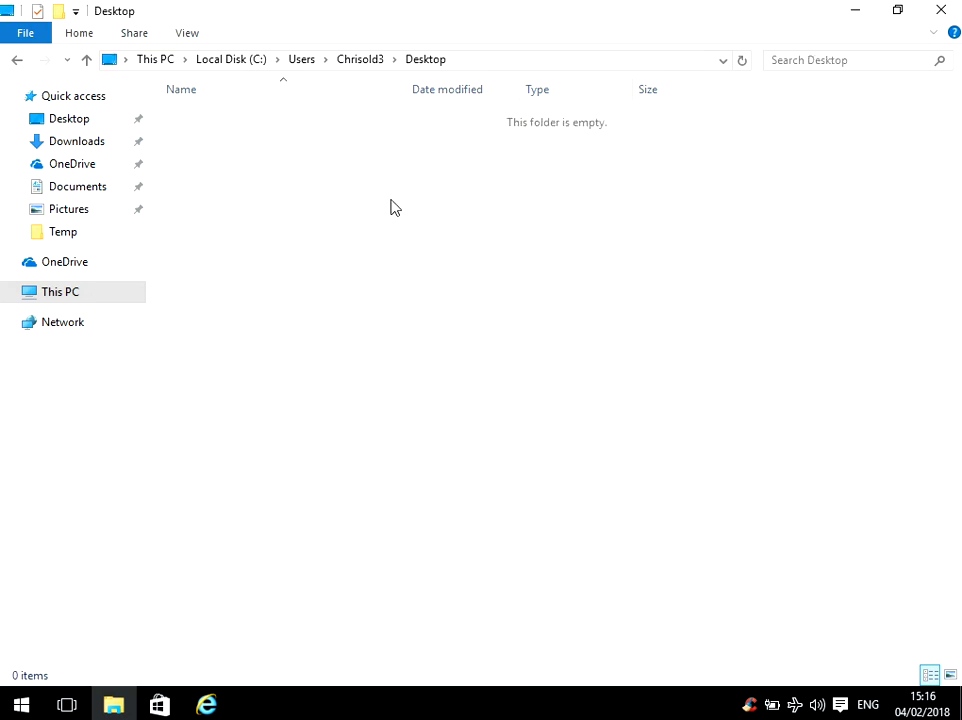
click(17, 62)
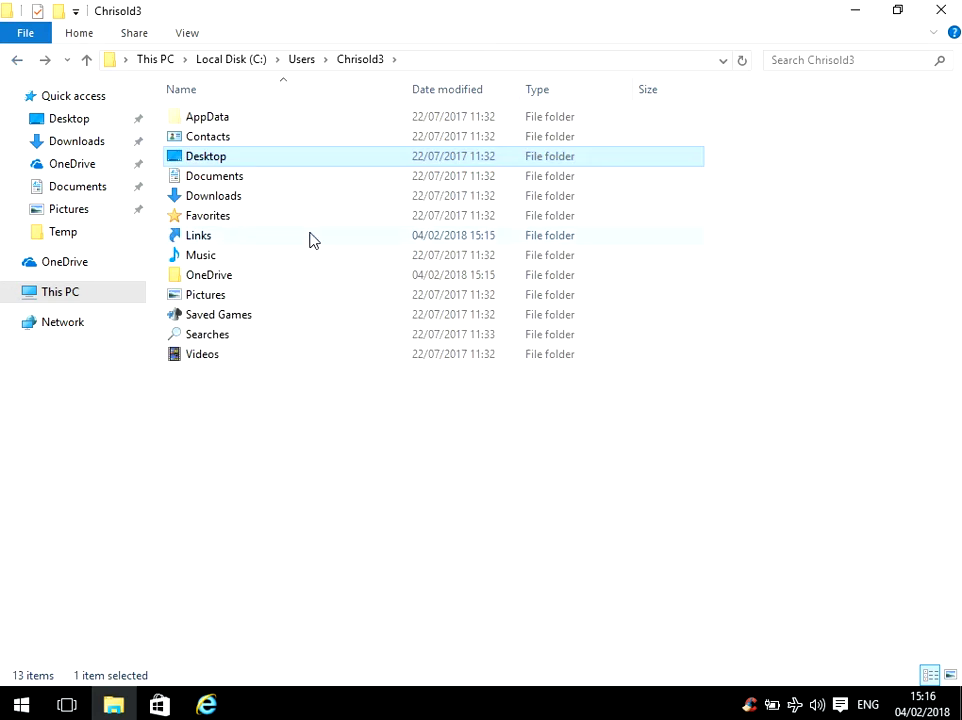
click(255, 178)
double_click(253, 178)
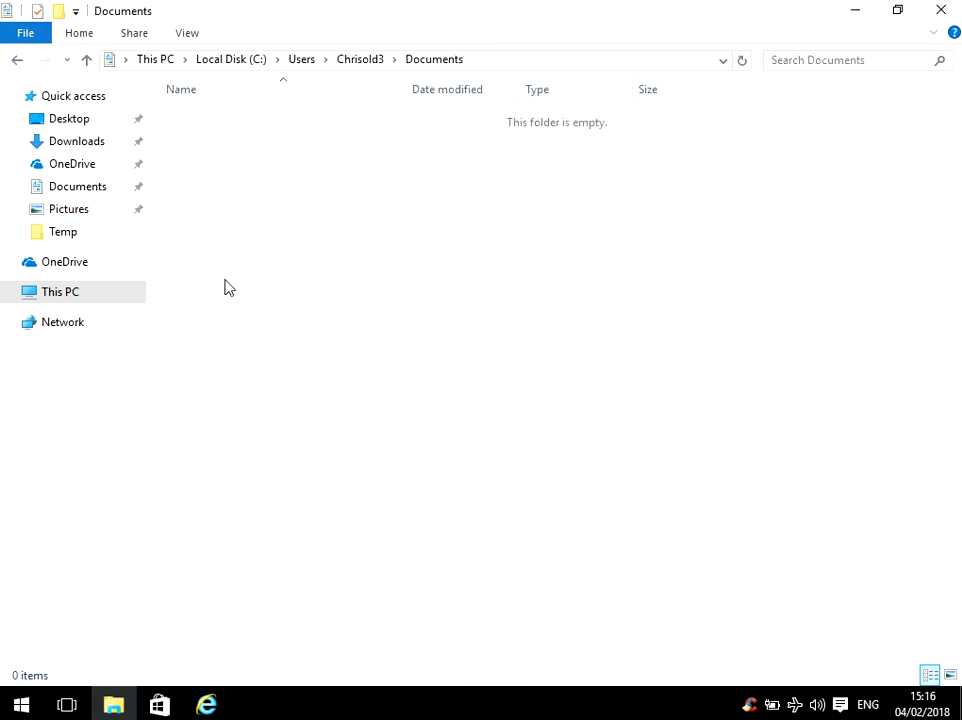
click(304, 60)
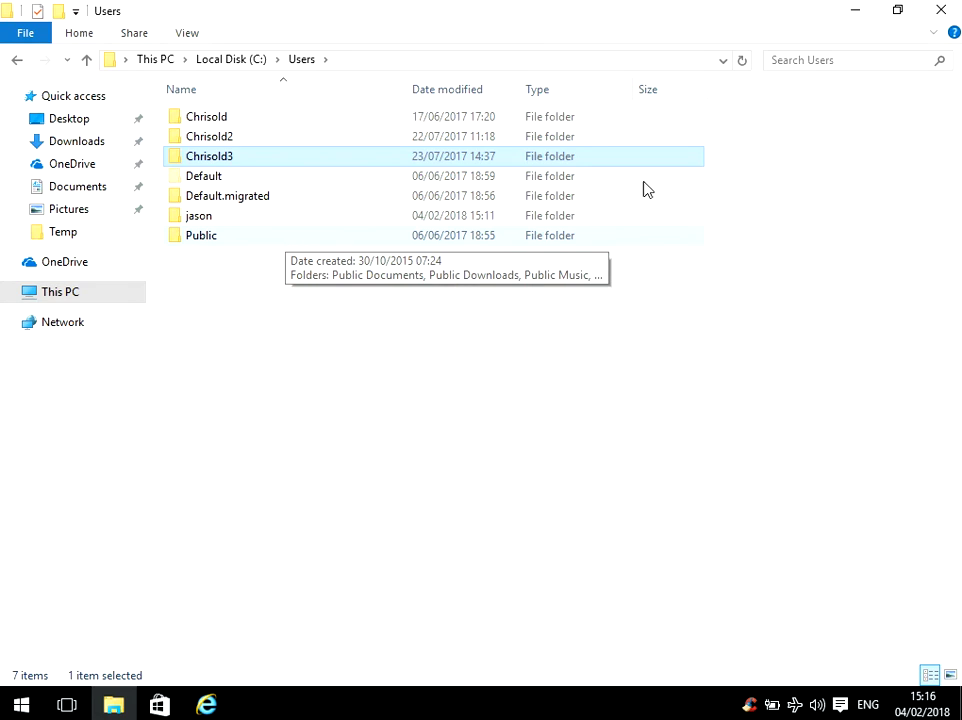
click(950, 15)
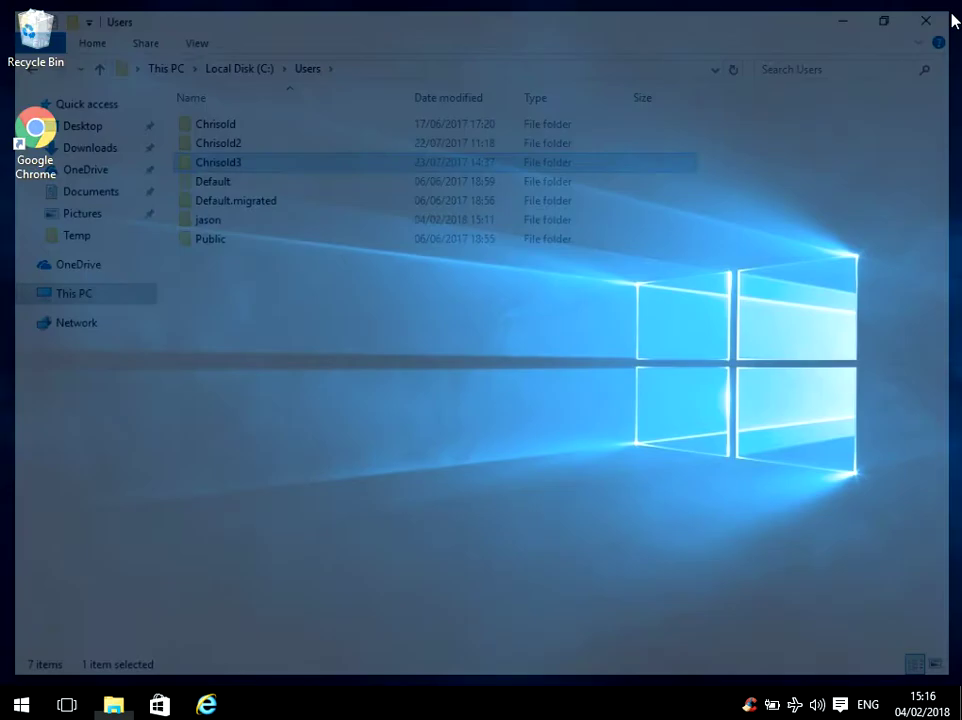
- Search the Start menu for regedit and run it as administrator
click(31, 707)
text(regedit)
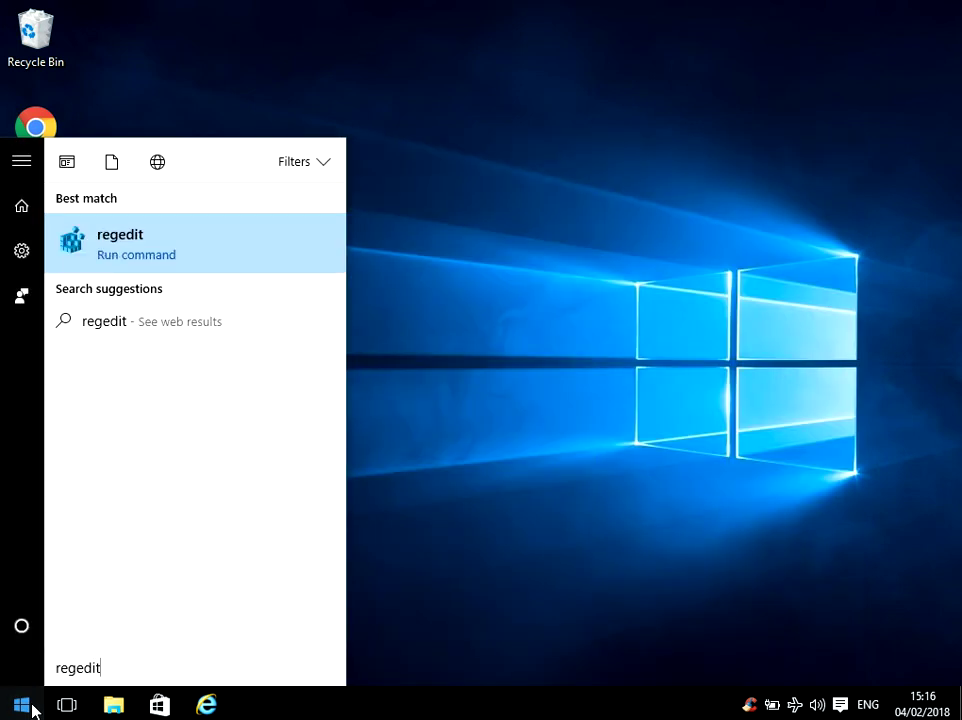
right_click(147, 247)
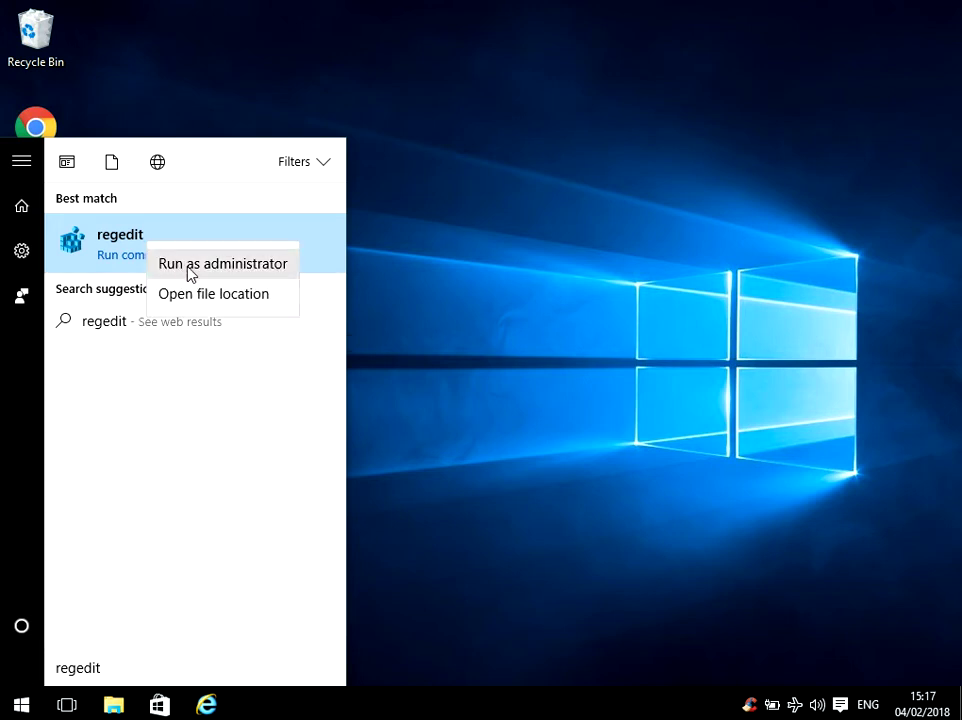
click(247, 276)
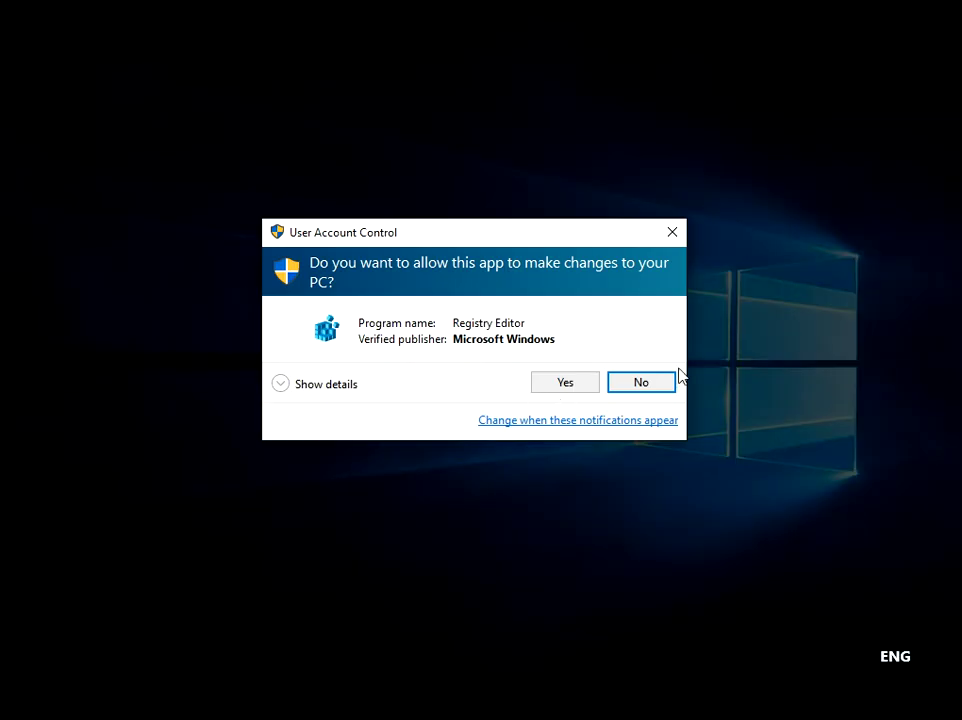
- Approve the UAC prompt and expand HKEY_LOCAL_MACHINE > SOFTWARE > Microsoft in the key tree
click(551, 389)
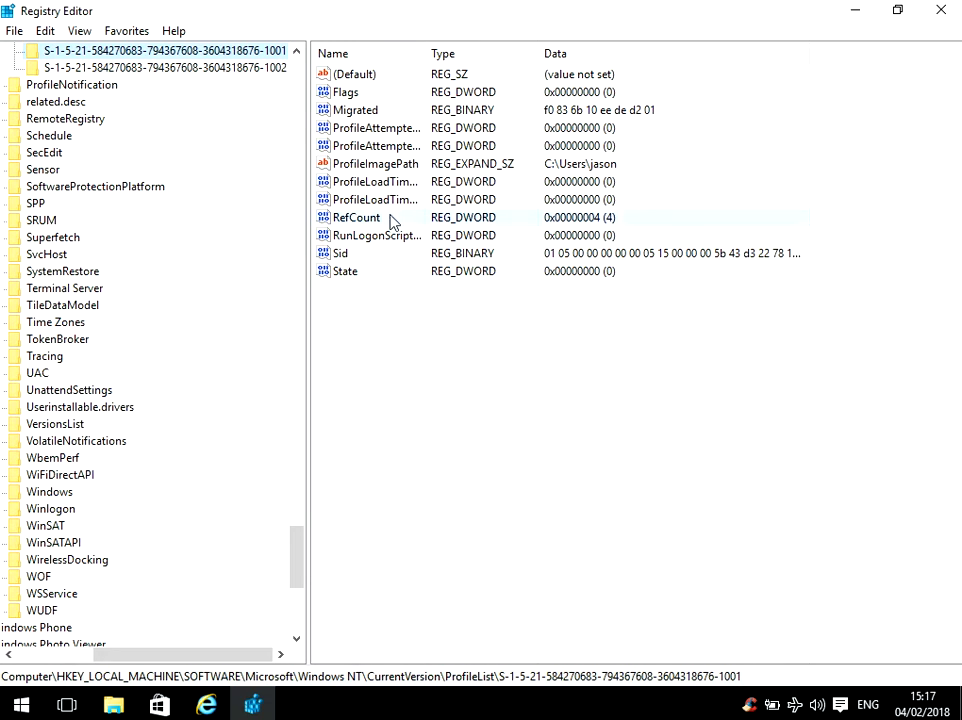
key(Left)
key(Left)
key(Left)
key(Left)
key(Left)
key(Left)
key(Left)
key(Left)
key(Left)
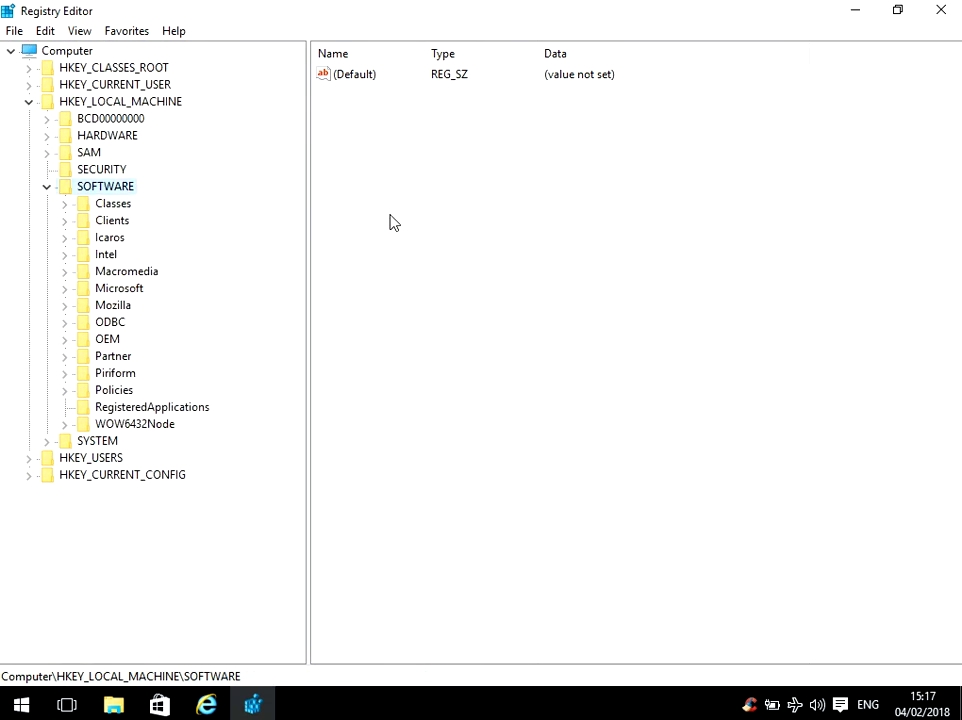
key(Left)
key(Left)
key(Left)
key(Up)
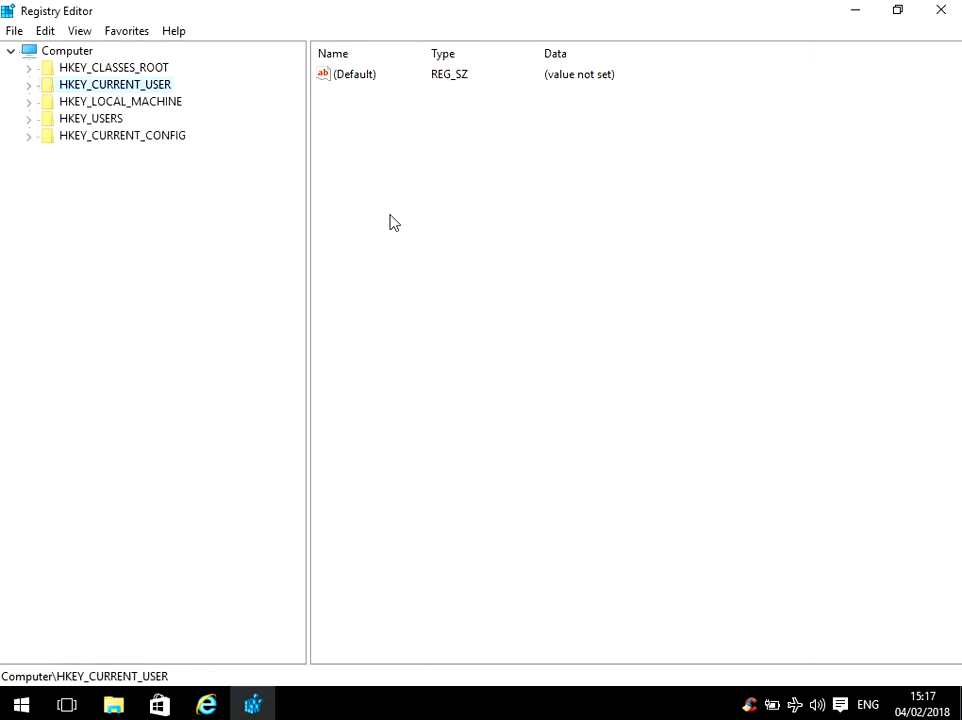
key(Down)
key(Right)
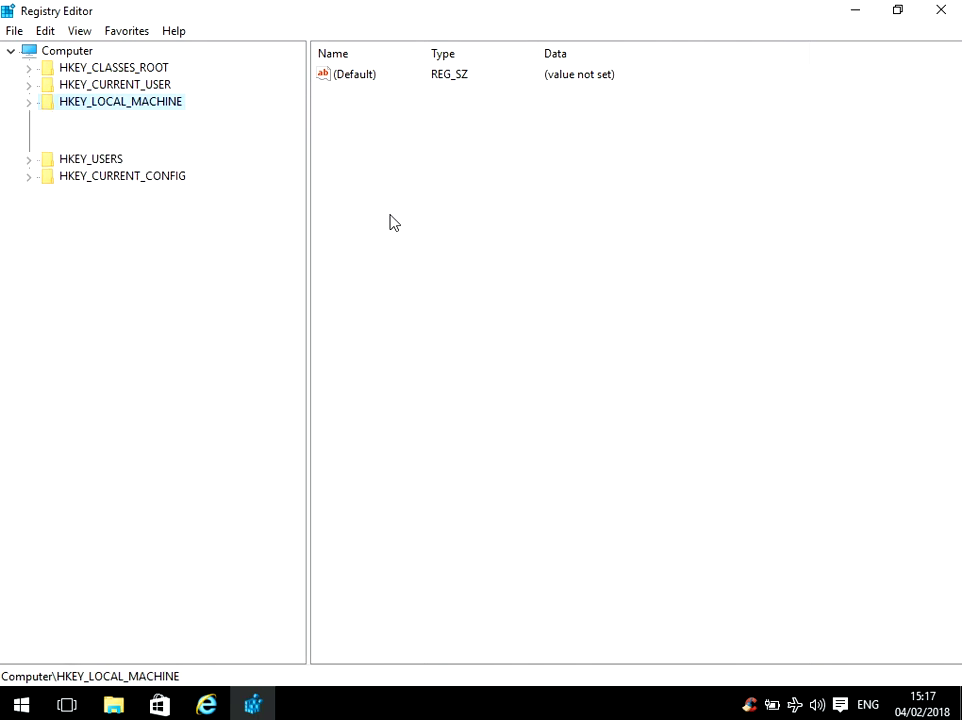
key(Down)
key(Down)
key(Down)
key(Down)
key(Down)
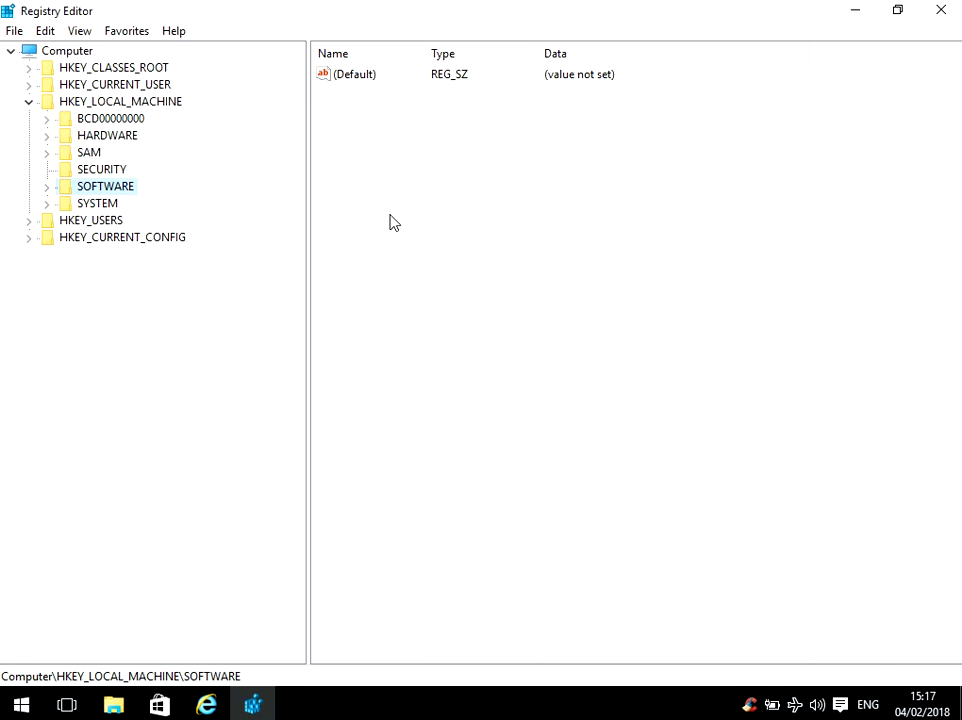
key(Right)
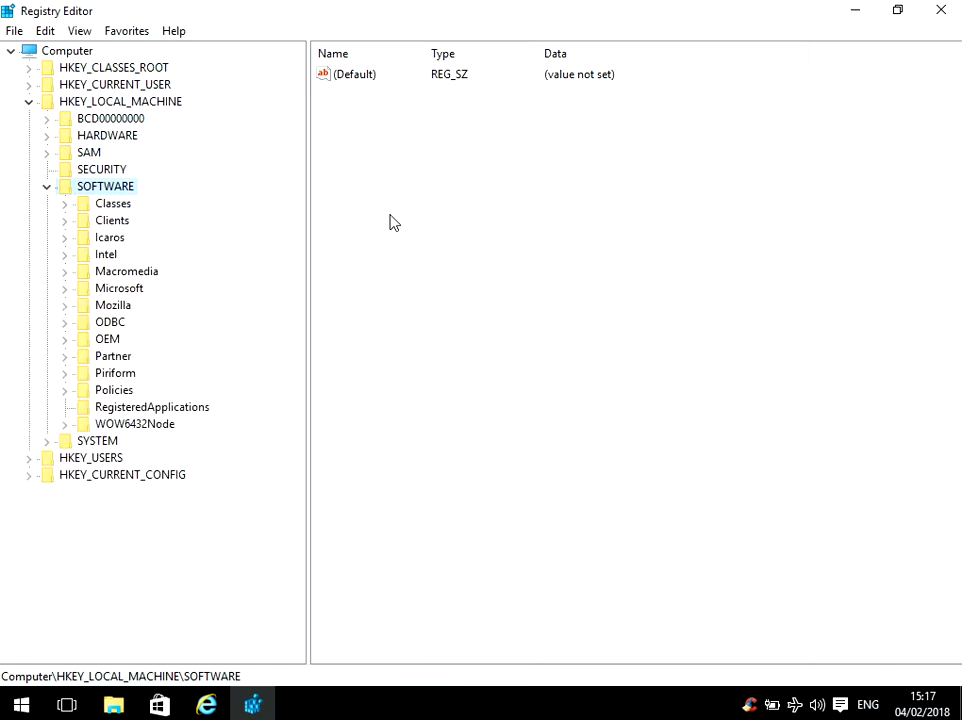
key(Down)
key(Down)
key(Down)
key(Down)
key(Down)
key(Down)
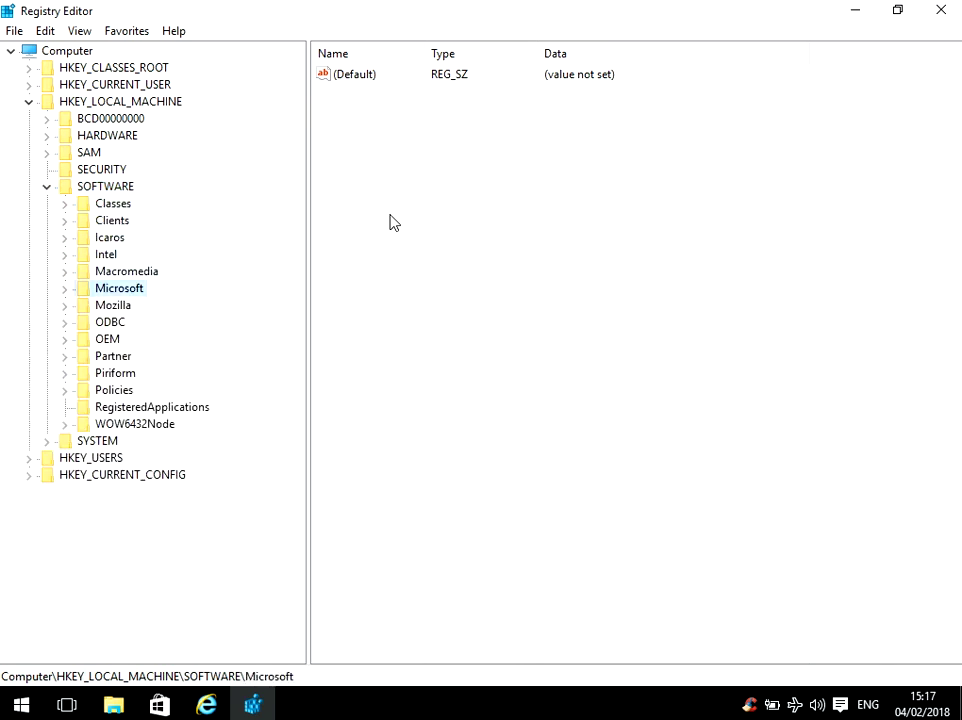
key(Right)
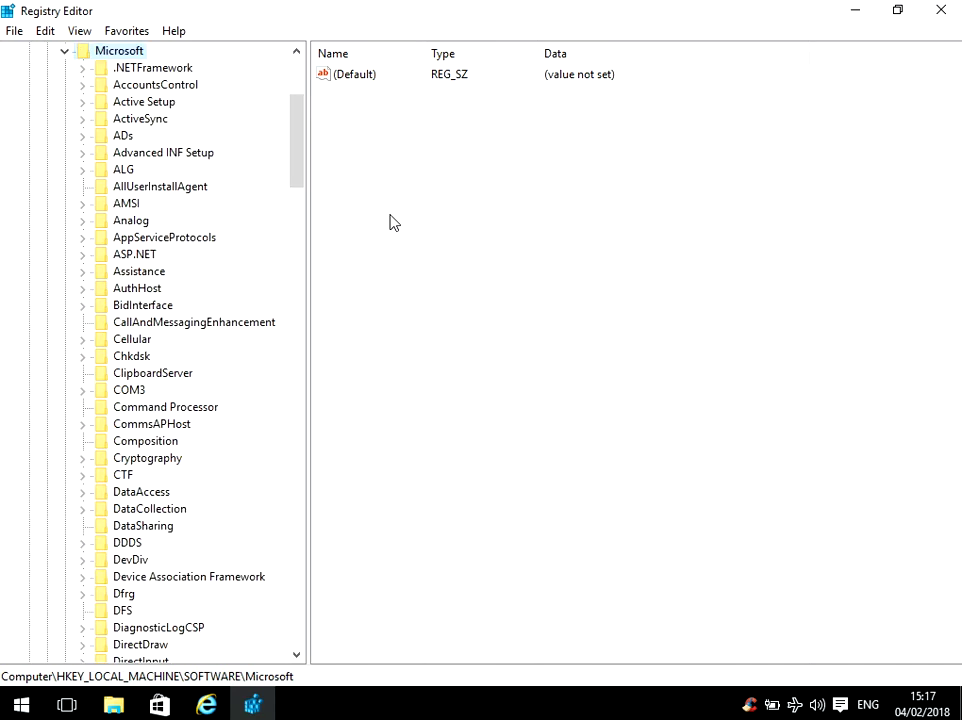
- Navigate to Windows NT\CurrentVersion\ProfileList and expand it to reveal its five SID subkeys
key(Down)
key(Down)
key(Down)
key(Down)
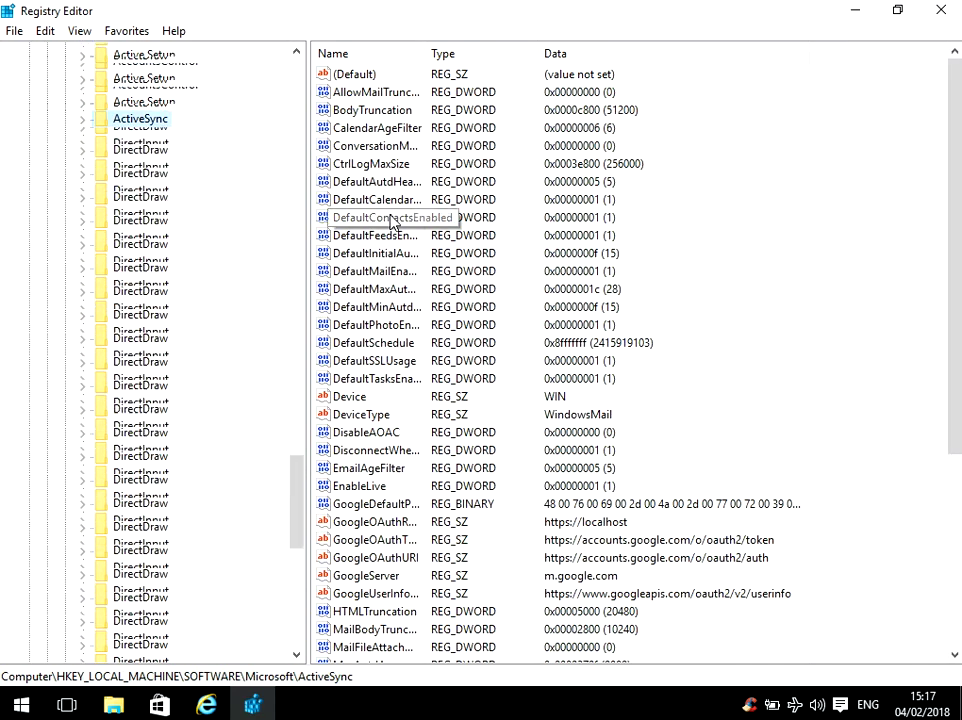
key(w)
key(Down)
key(Down)
key(Down)
key(Down)
key(Down)
key(Down)
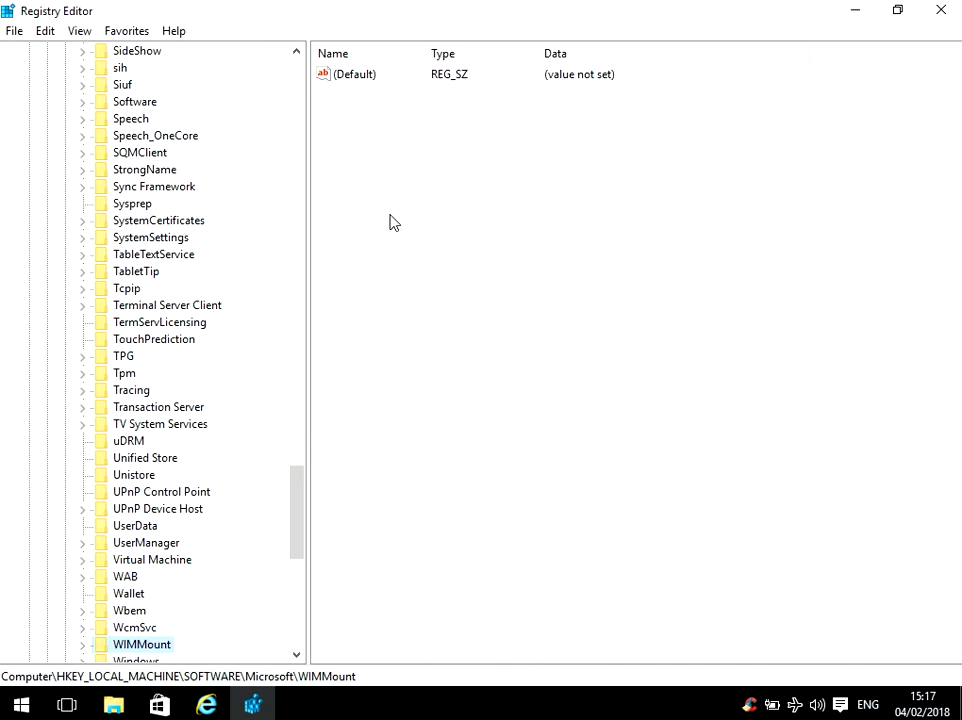
key(Down)
key(Down)
key(Down)
key(Down)
key(Down)
key(Down)
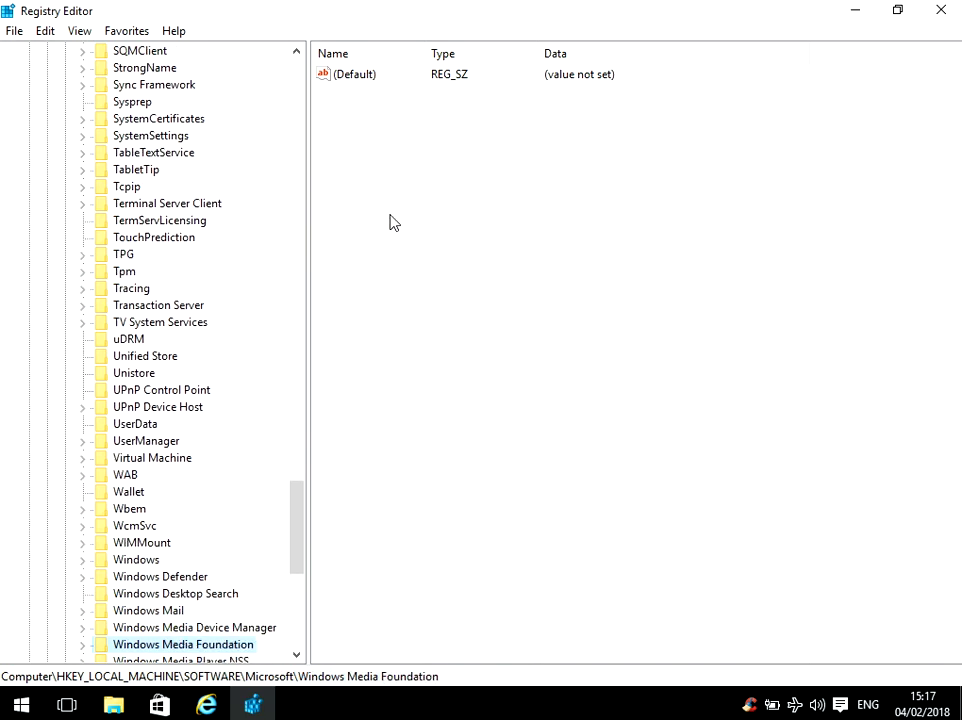
key(Down)
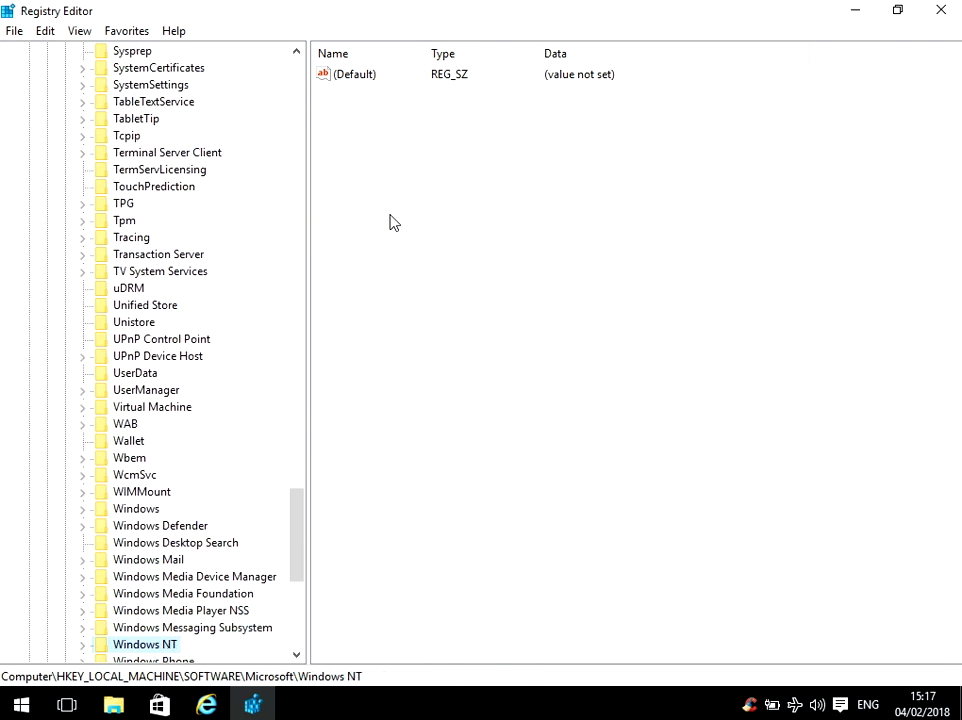
key(Right)
key(Down)
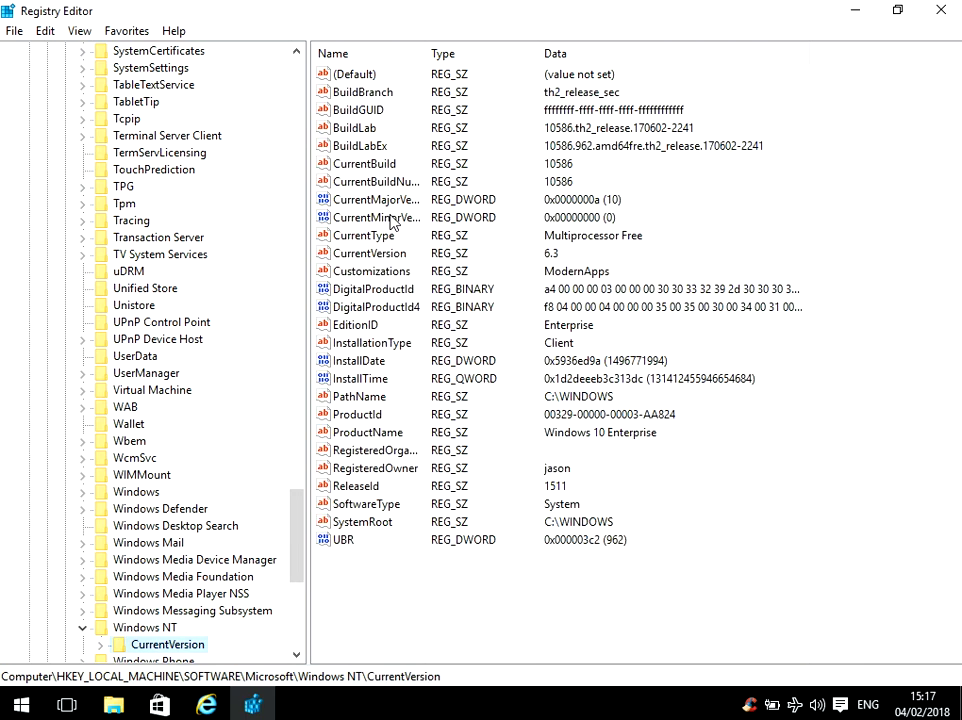
key(Right)
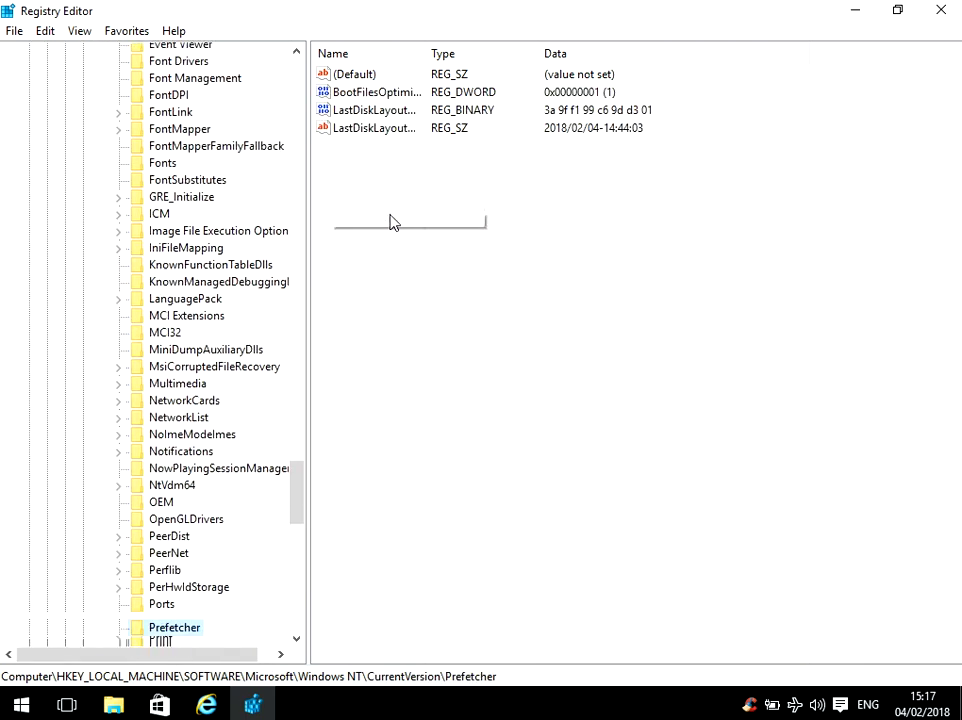
key(Down)
key(Down)
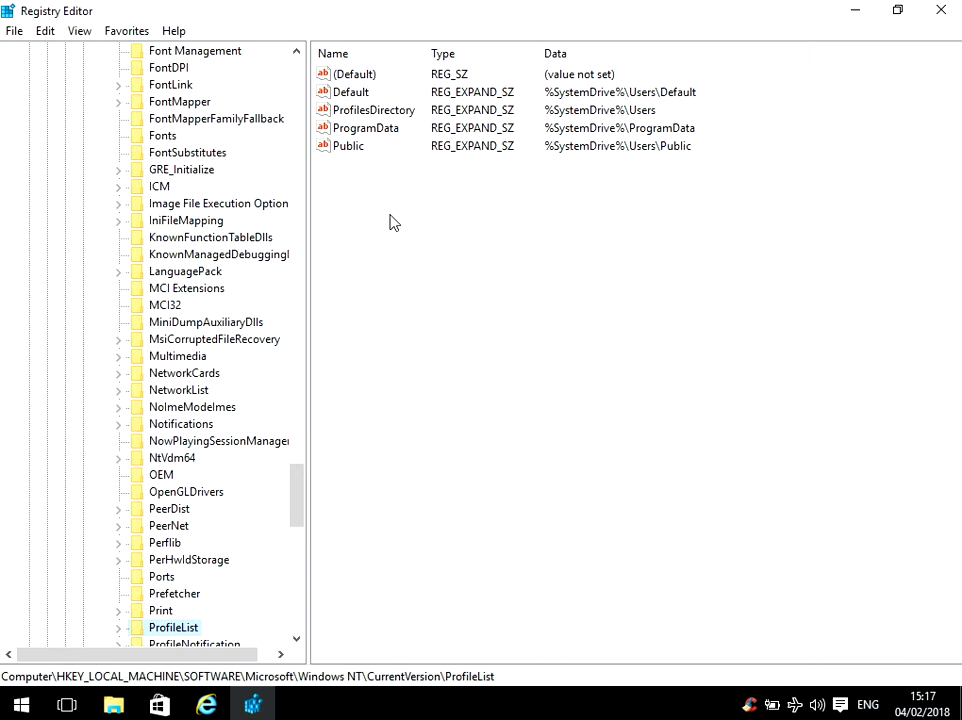
key(Right)
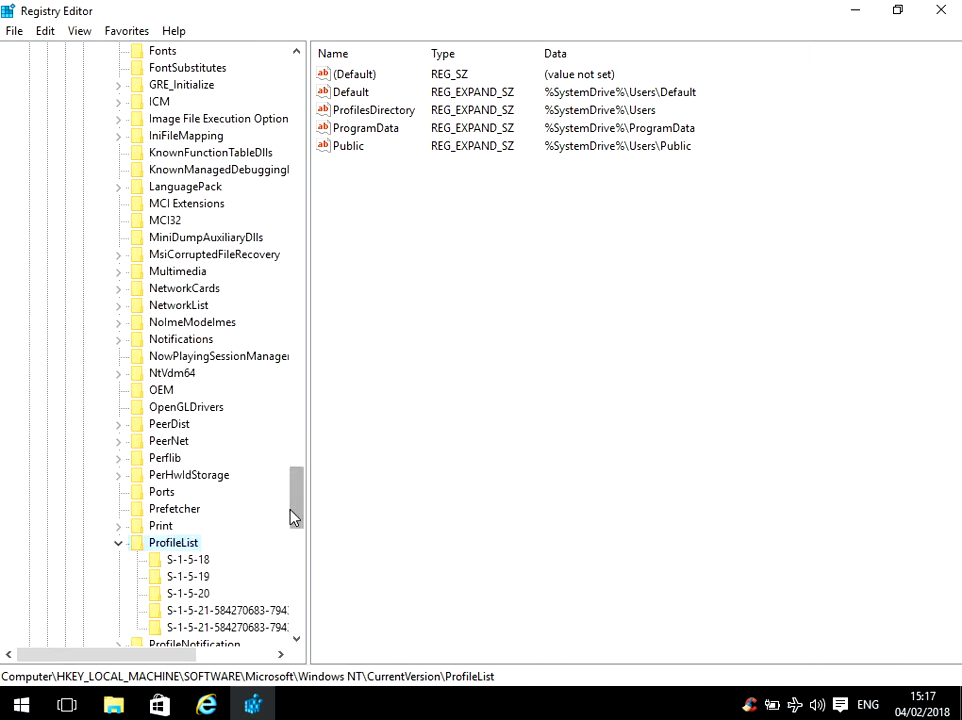
drag(298, 507, 300, 547)
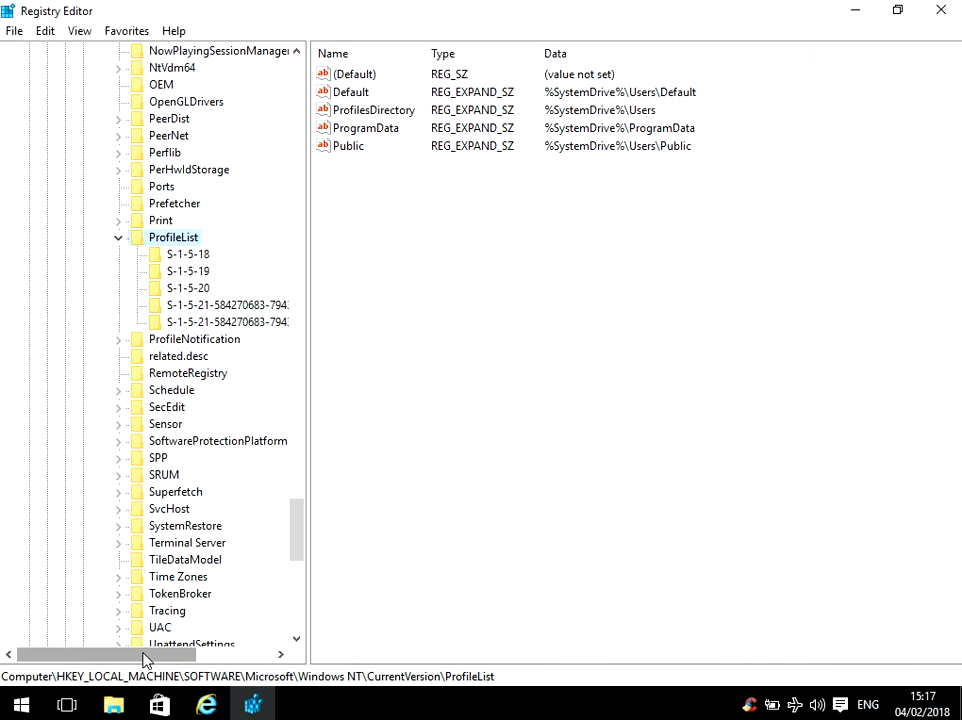
drag(144, 657, 243, 659)
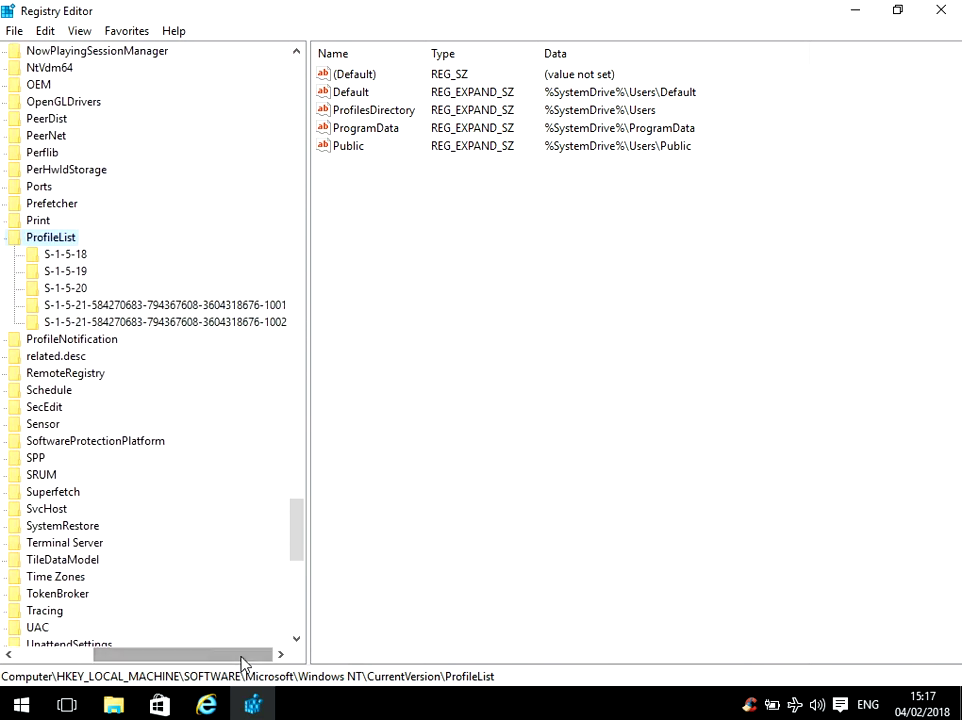
- Check ProfileImagePath for S-1-5-18, -19, -20 and both S-1-5-21 keys, widening the tree pane
click(80, 256)
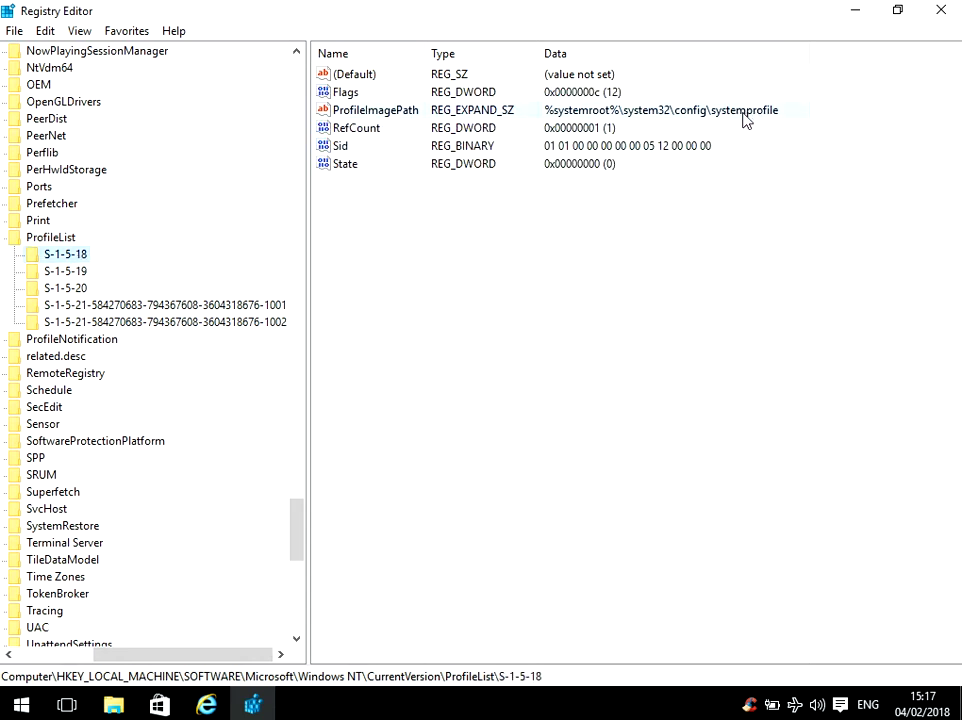
click(79, 272)
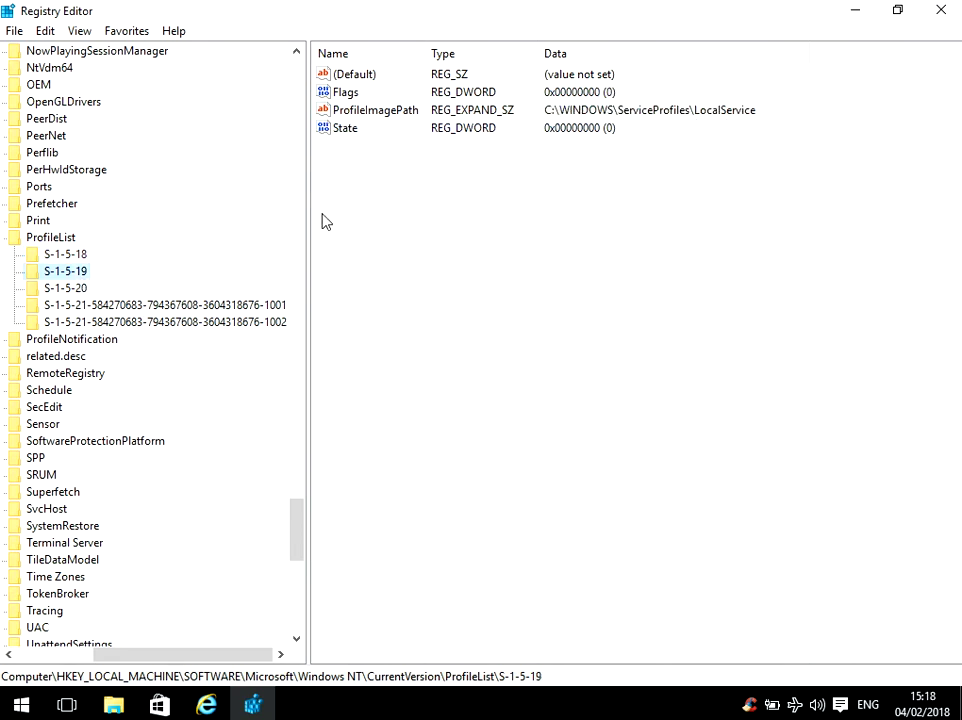
click(77, 292)
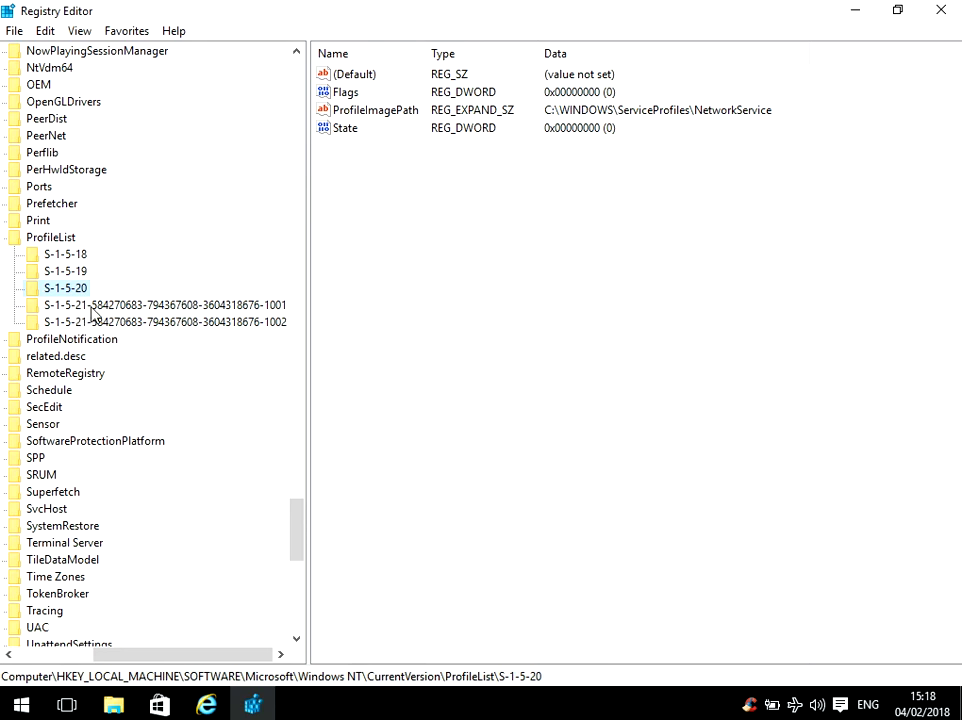
click(96, 311)
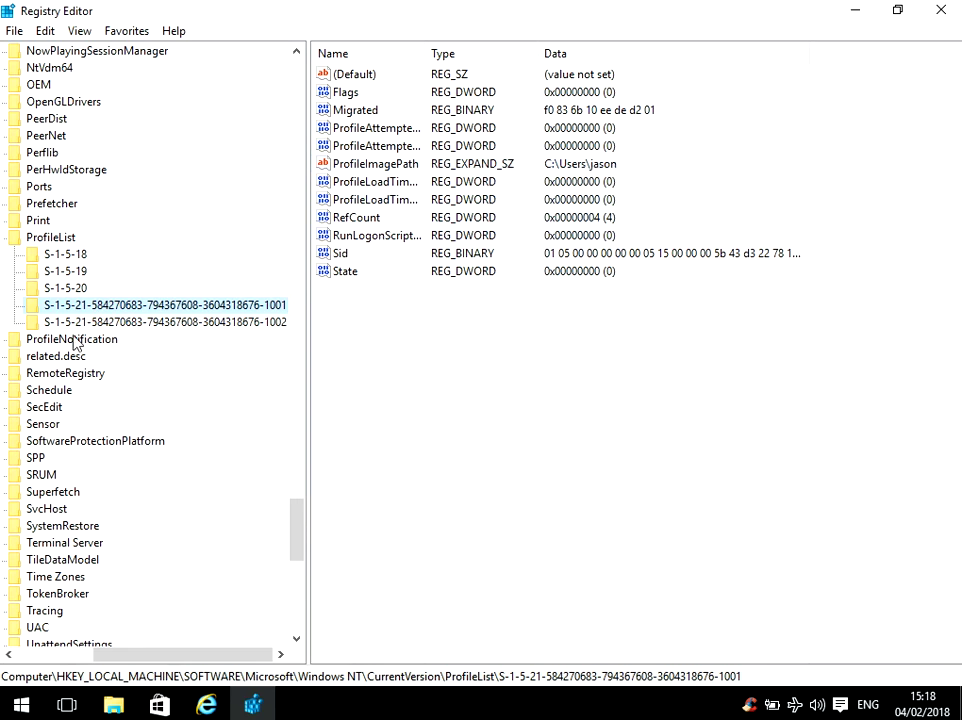
click(113, 322)
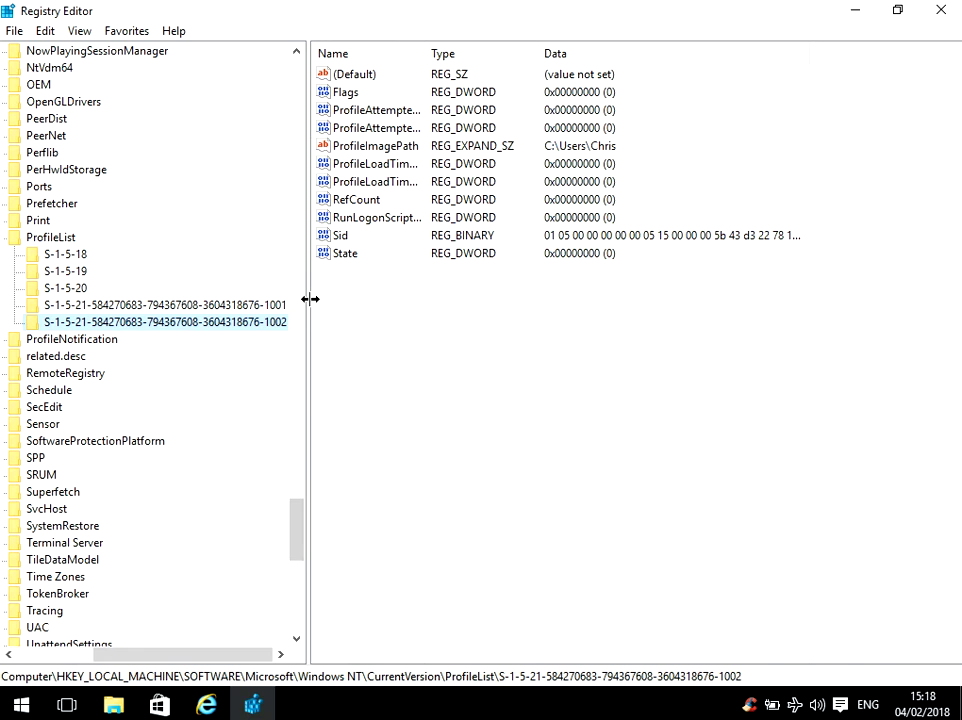
drag(310, 299, 412, 287)
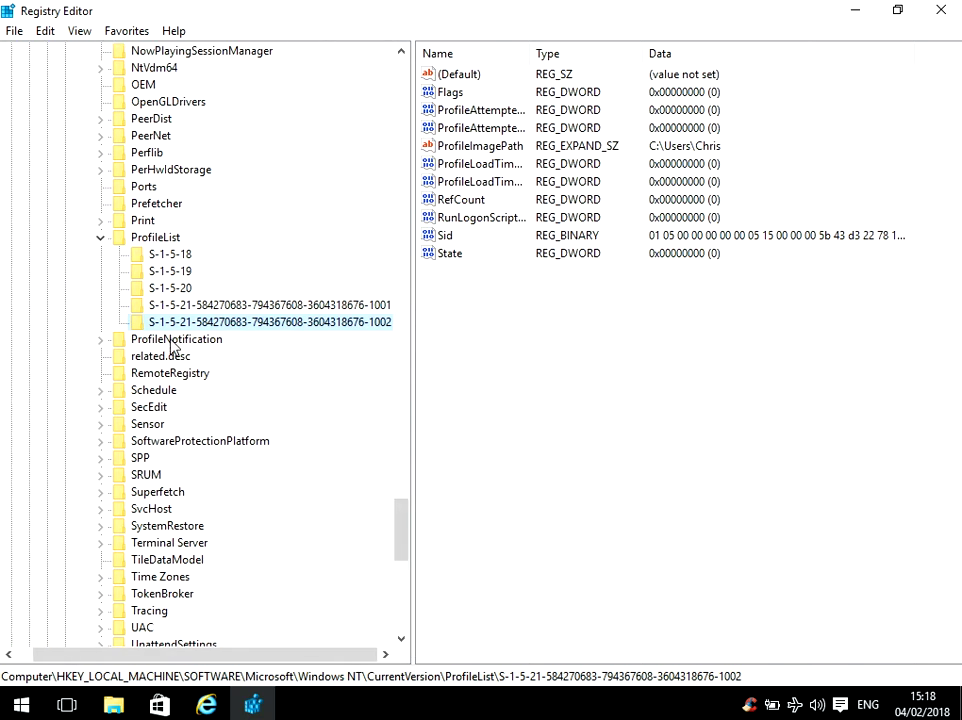
- Delete the S-1-5-21 SID key ending 1002, confirming with Yes, then close Registry Editor
right_click(210, 328)
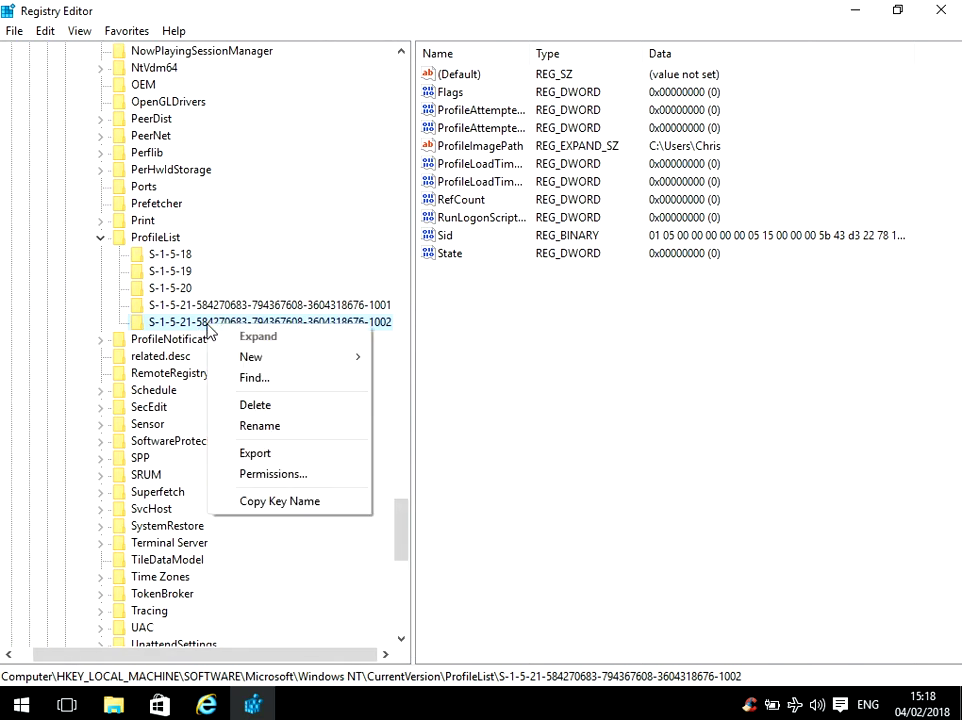
click(256, 408)
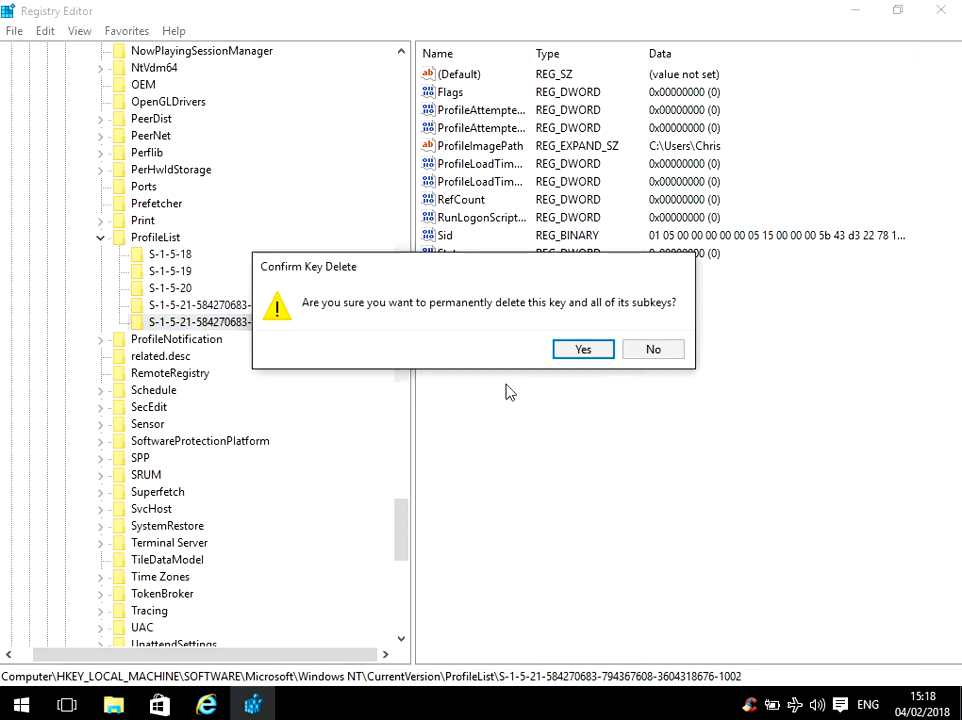
click(591, 354)
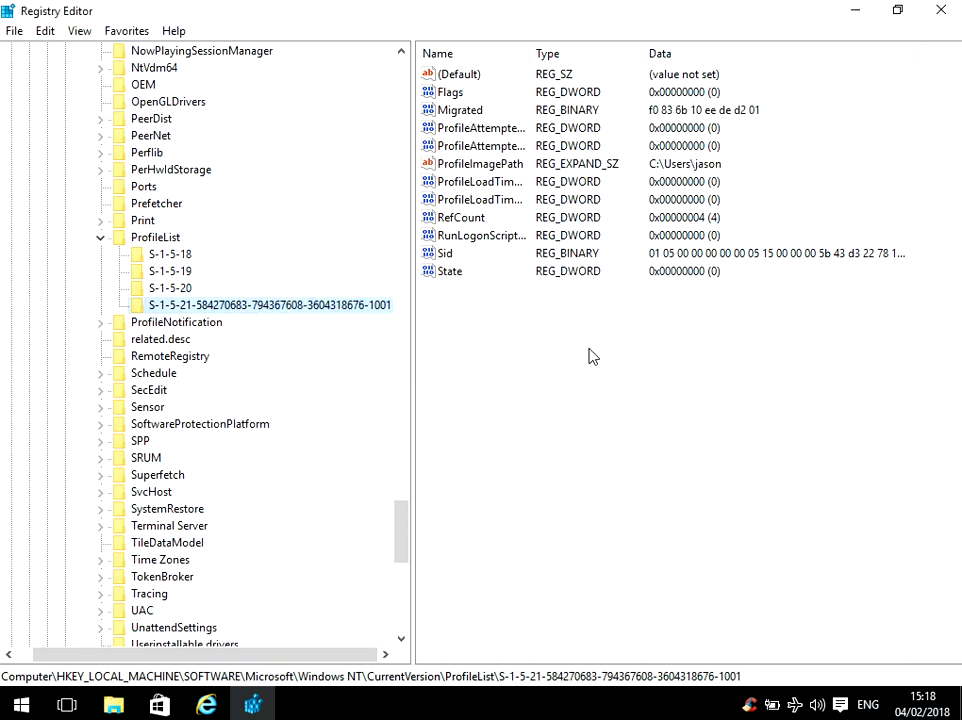
click(941, 10)
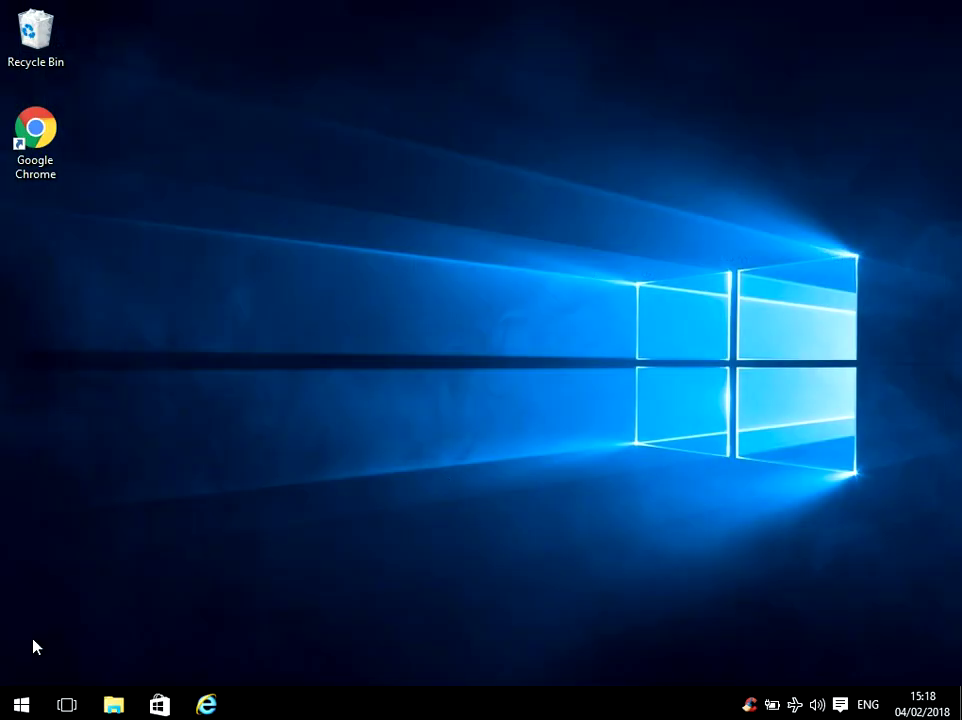
- Sign out of the current user via the Start menu account options, then dismiss the lock screen
click(21, 705)
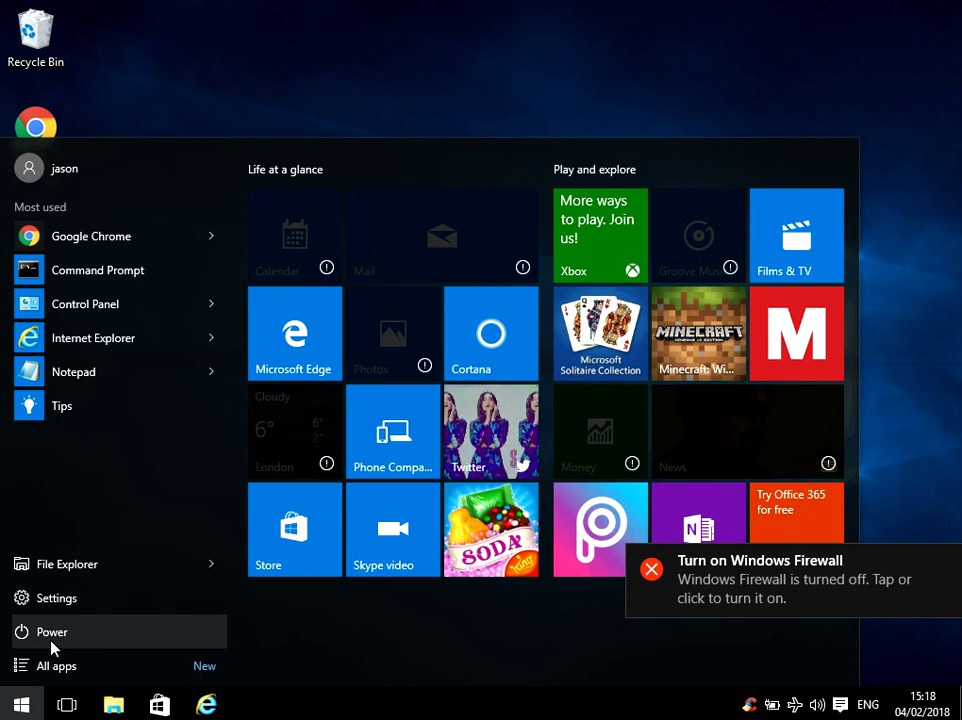
click(94, 169)
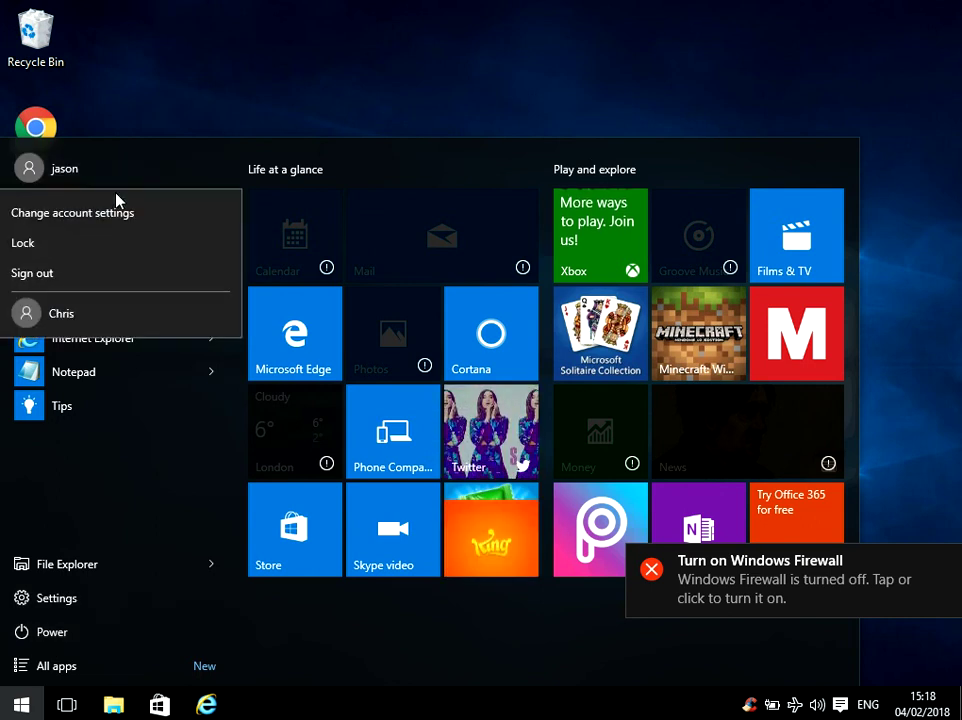
click(100, 273)
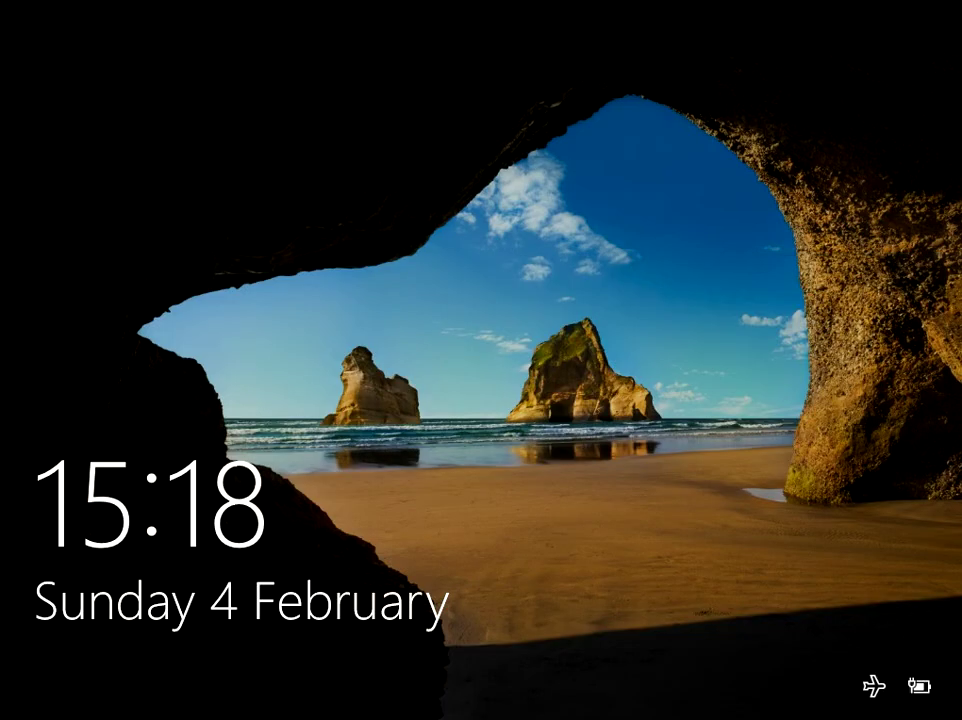
key(Return)
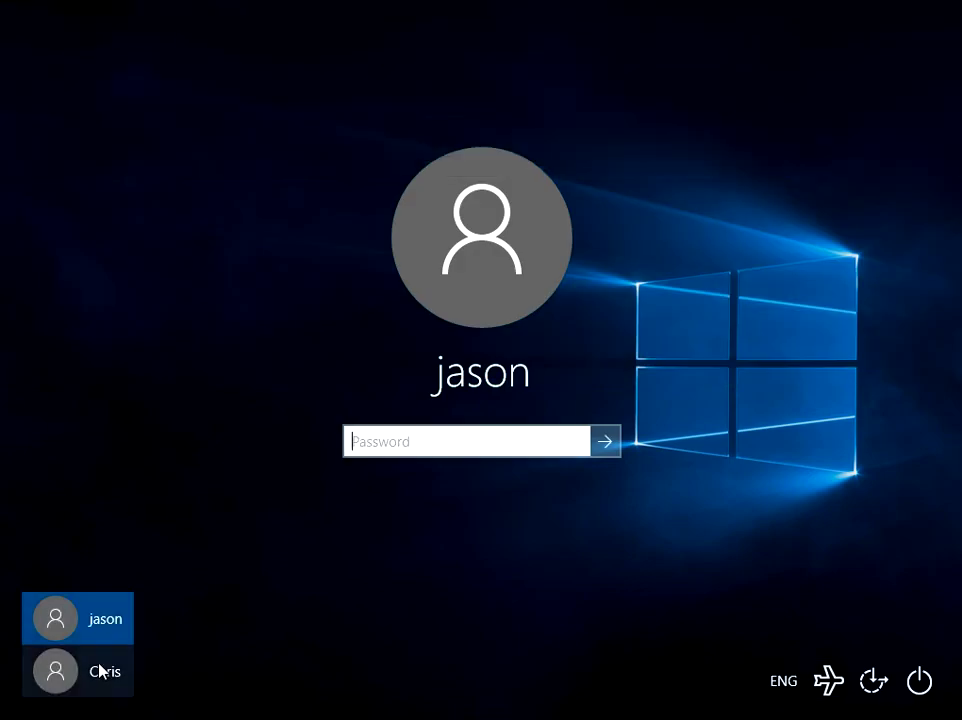
- Select the second user account on the sign-in screen and enter its password
click(99, 669)
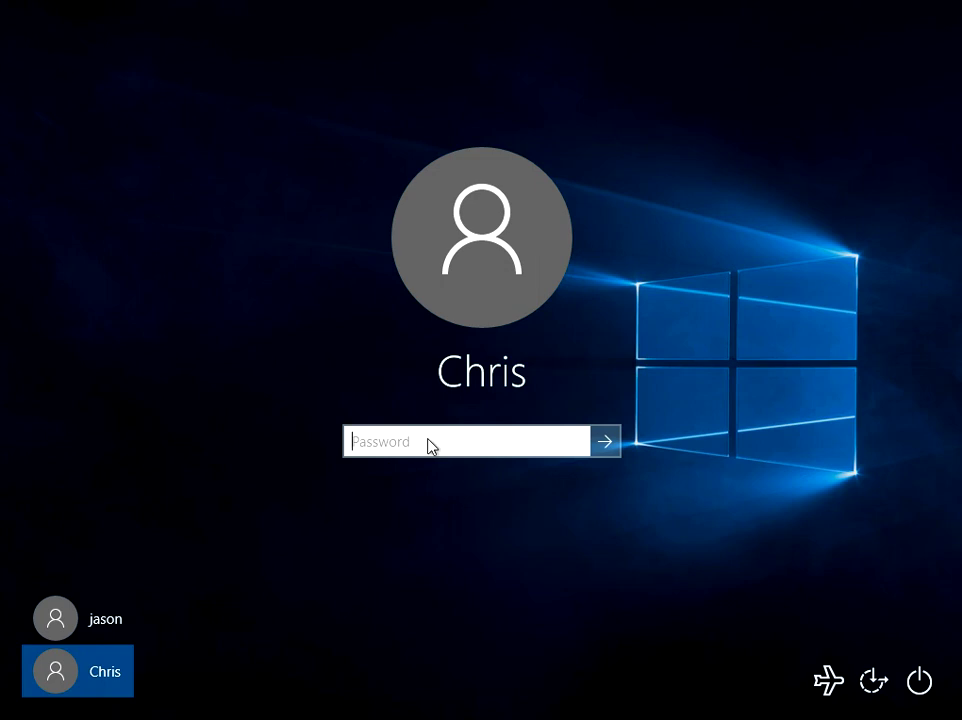
text(password)
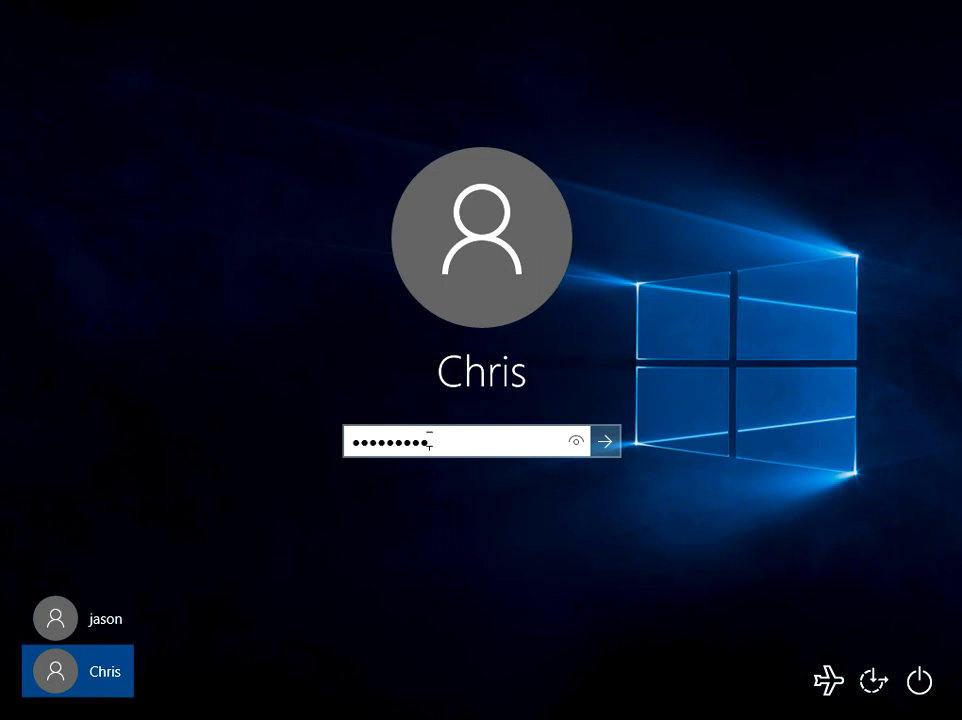